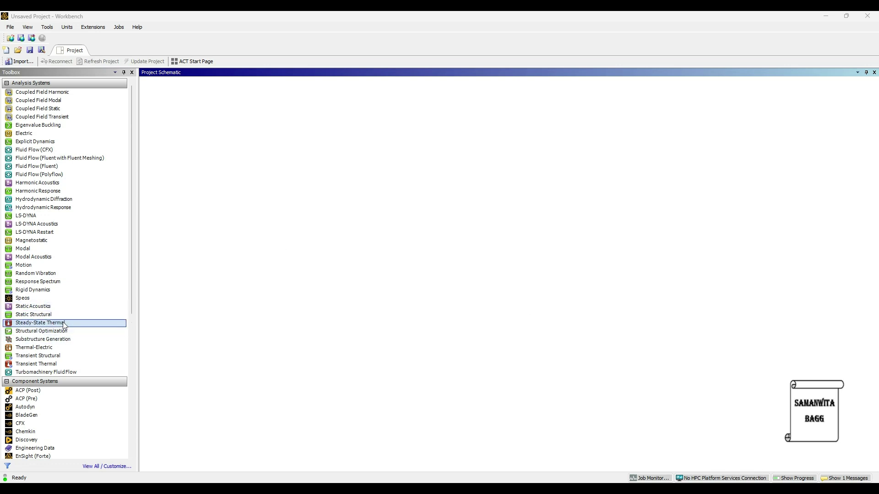
- Add a Static Structural analysis system to the project schematic and open its Engineering Data
{"action": "left_click_drag", "start_coordinate": [64, 314], "coordinate": [318, 313]}
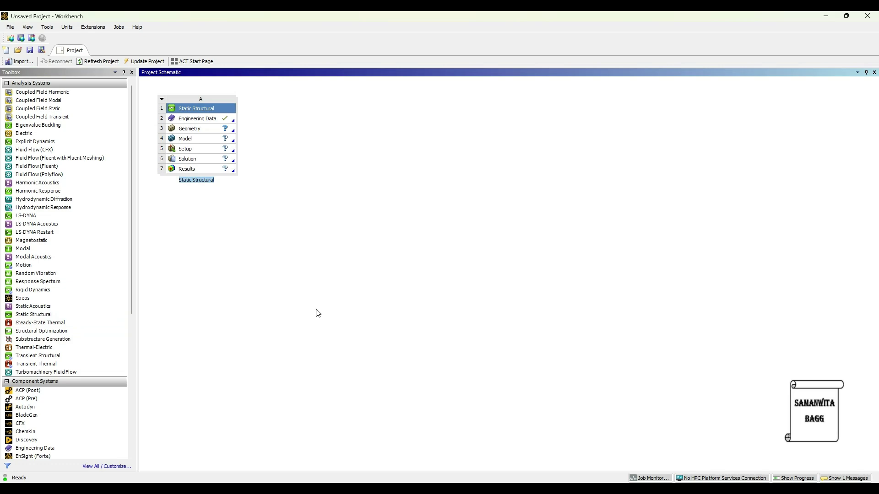
{"action": "key", "text": "Return"}
{"action": "double_click", "coordinate": [195, 119]}
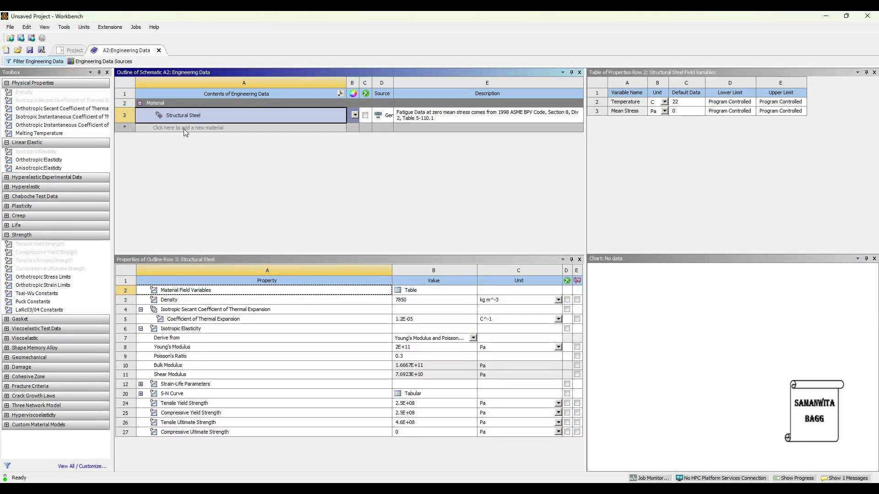
- Create a new material named PET and give it a density of 1380 kg m^-3
{"action": "left_click", "coordinate": [184, 128]}
{"action": "type", "text": "P"}
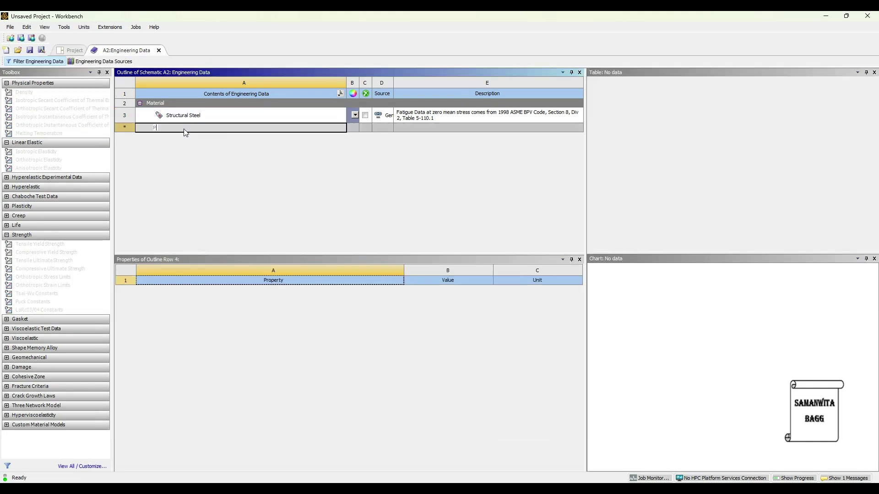
{"action": "type", "text": "ET"}
{"action": "key", "text": "Return"}
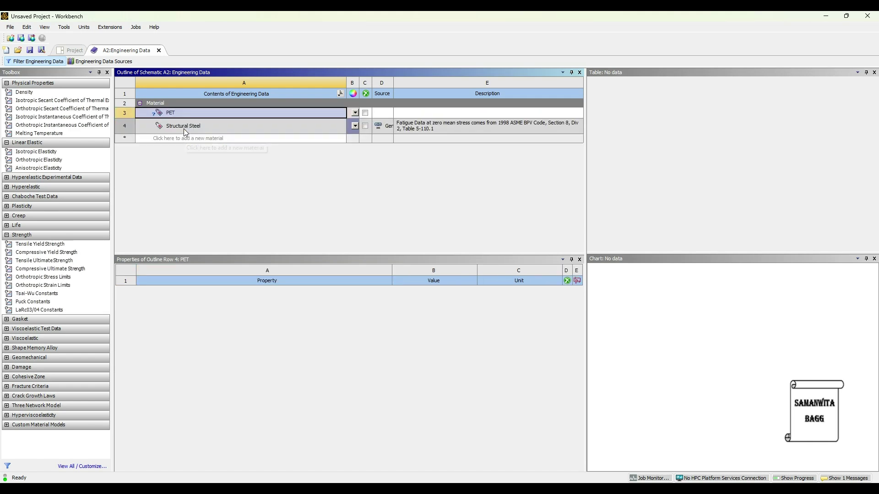
{"action": "double_click", "coordinate": [24, 92]}
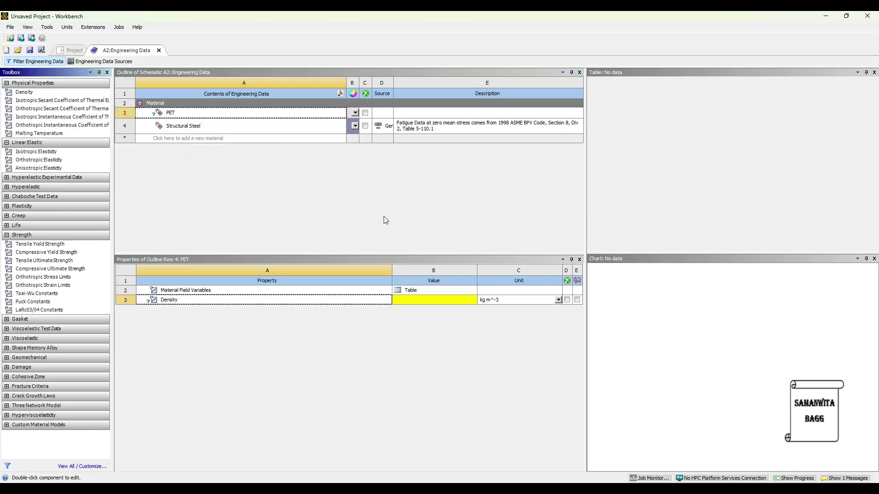
{"action": "left_click", "coordinate": [424, 302]}
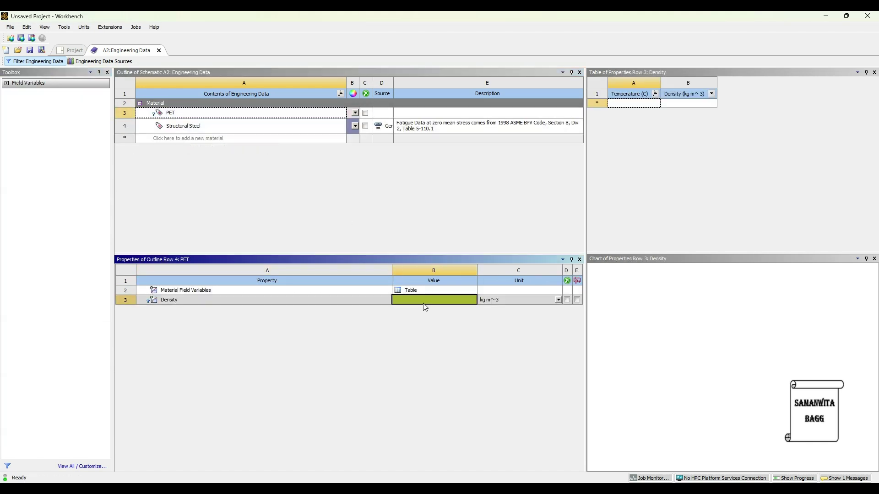
{"action": "type", "text": "1380"}
{"action": "key", "text": "Return"}
- Add Isotropic Elasticity to PET with a Young's modulus of 4000 MPa and a Poisson's ratio of 0.39
{"action": "left_click", "coordinate": [172, 118]}
{"action": "left_click", "coordinate": [173, 118]}
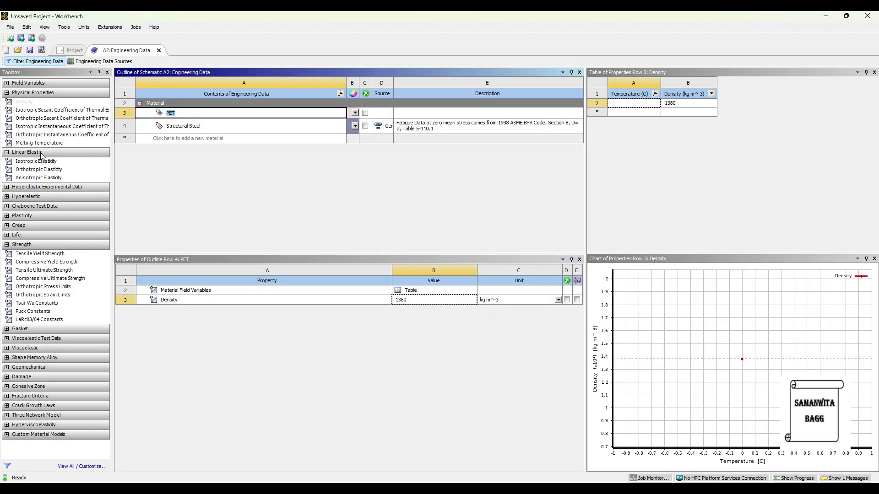
{"action": "double_click", "coordinate": [36, 161]}
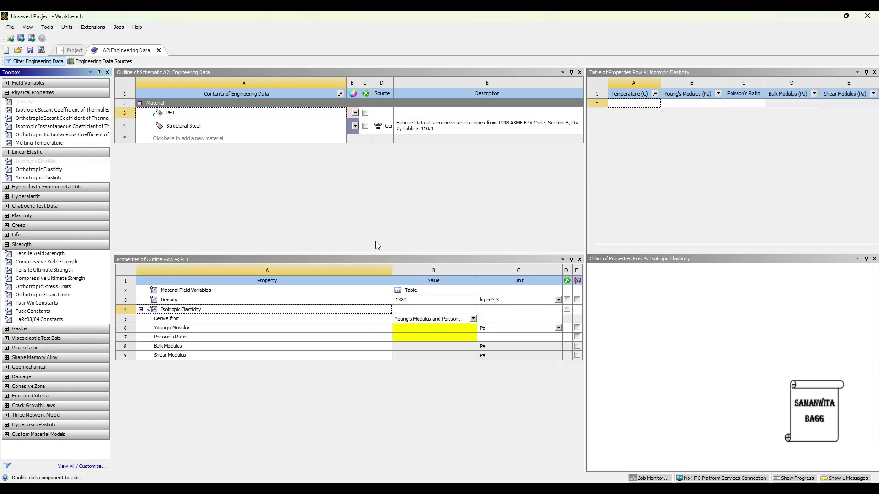
{"action": "left_click", "coordinate": [558, 327]}
{"action": "left_click", "coordinate": [483, 368]}
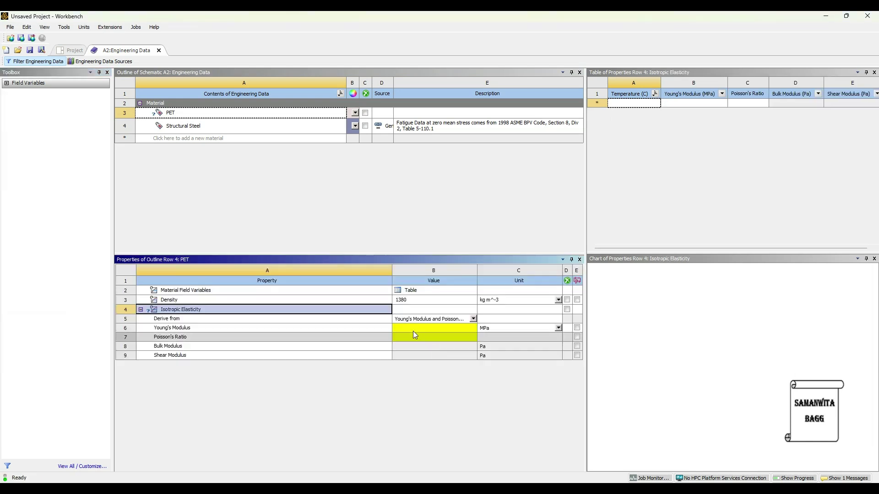
{"action": "left_click", "coordinate": [405, 330]}
{"action": "type", "text": "4000"}
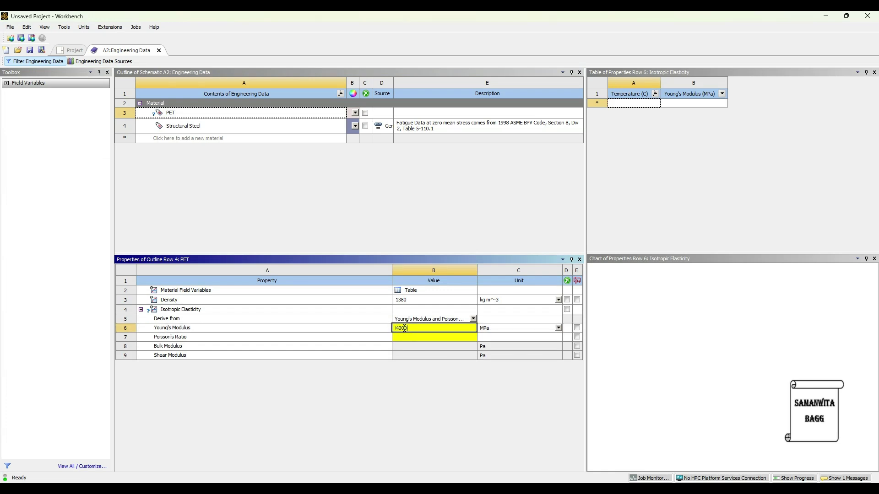
{"action": "key", "text": "Return"}
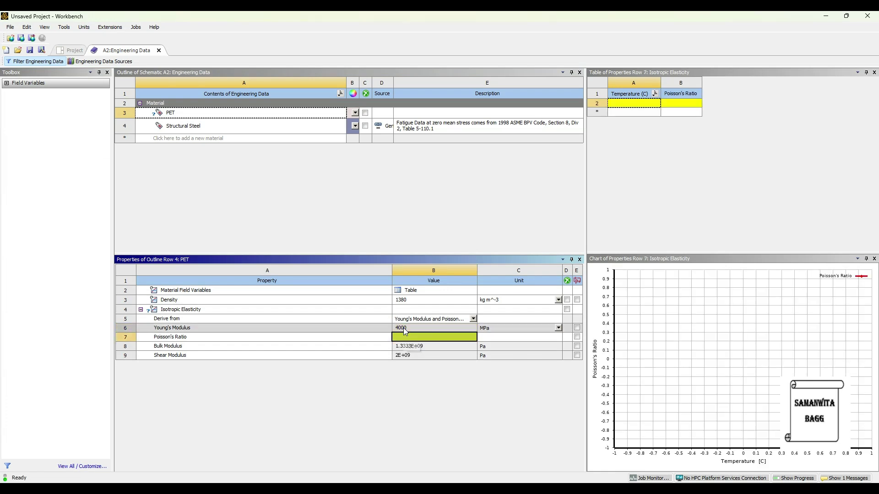
{"action": "type", "text": "0.39"}
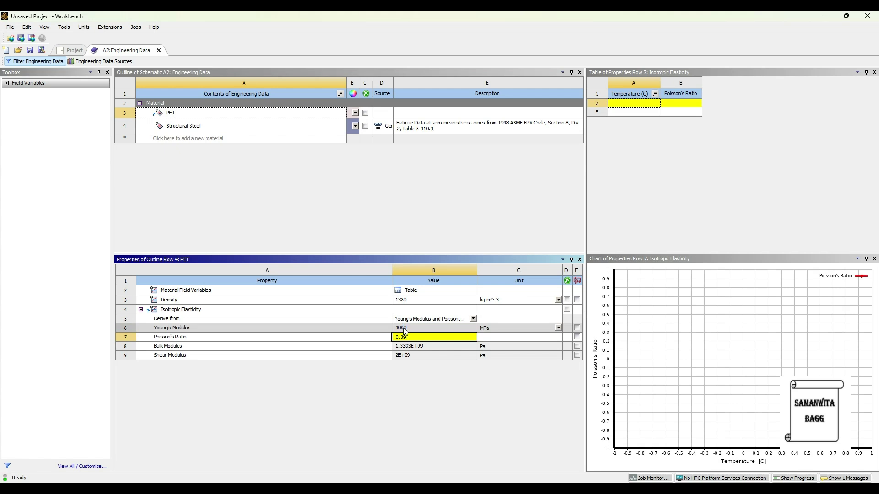
{"action": "key", "text": "Return"}
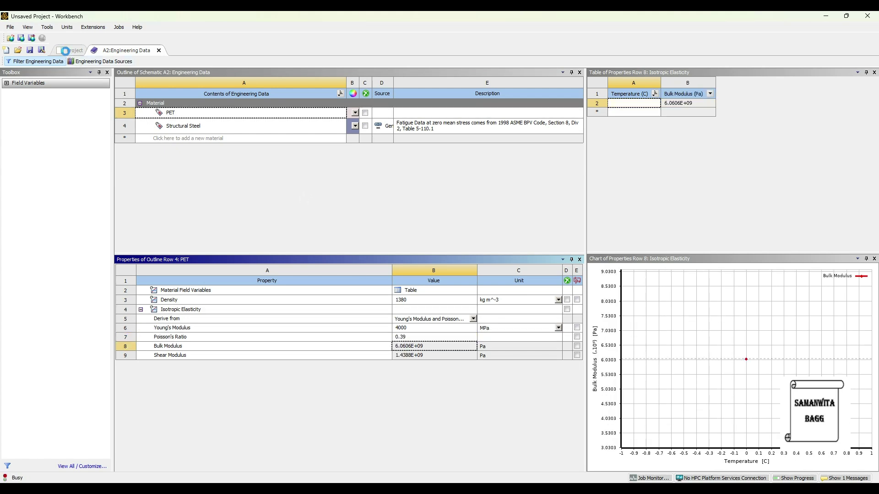
- Return to the project schematic, update the project and import bottle.STEP as the Static Structural geometry
{"action": "left_click", "coordinate": [71, 51]}
{"action": "left_click", "coordinate": [147, 62]}
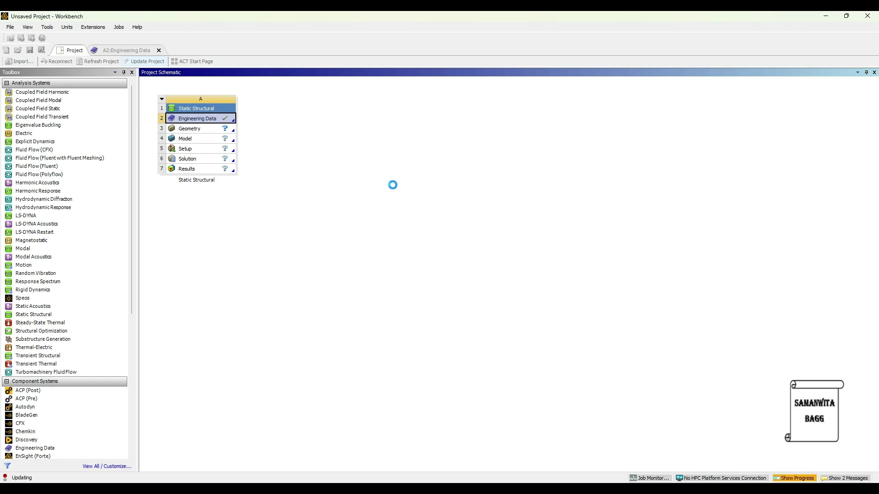
{"action": "left_click", "coordinate": [203, 131]}
{"action": "right_click", "coordinate": [204, 132]}
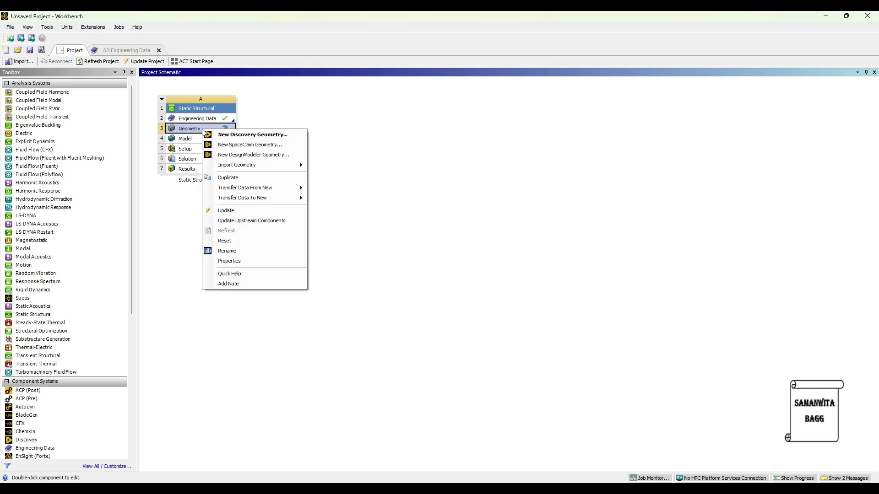
{"action": "mouse_move", "coordinate": [265, 166]}
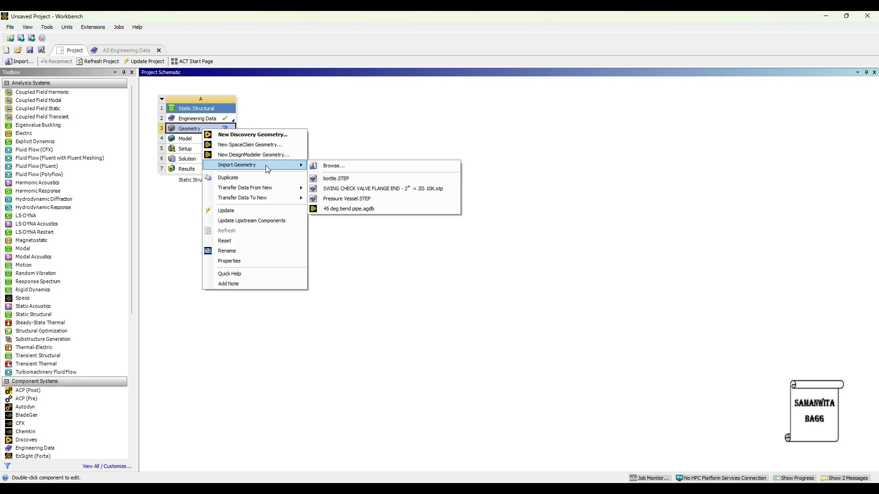
{"action": "left_click", "coordinate": [355, 177]}
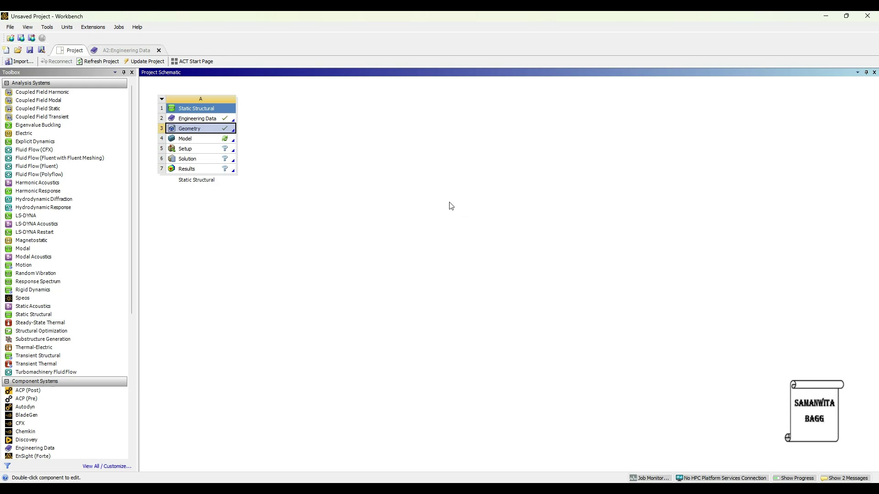
- Open the Static Structural model in Mechanical and suppress the outlet body that caps the bottle
{"action": "double_click", "coordinate": [197, 140]}
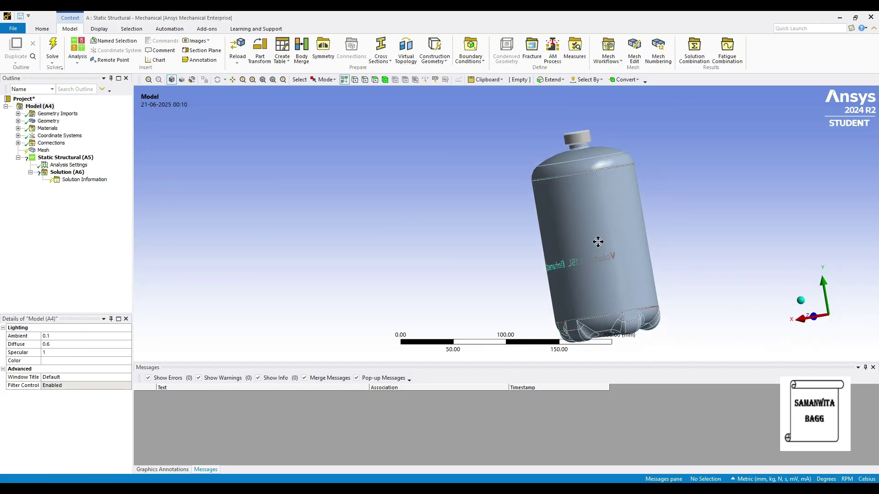
{"action": "middle_click_drag", "start_coordinate": [598, 242], "coordinate": [480, 249], "text": "ctrl"}
{"action": "middle_click_drag", "start_coordinate": [486, 197], "coordinate": [525, 236]}
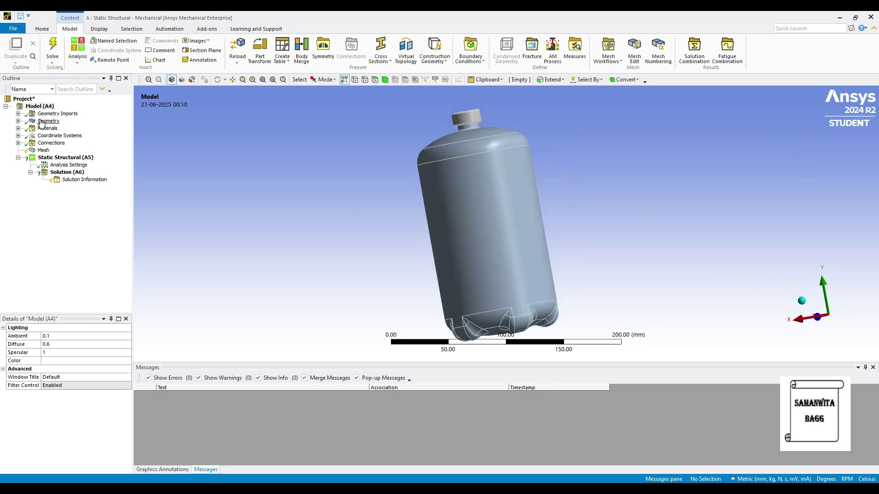
{"action": "left_click", "coordinate": [18, 121]}
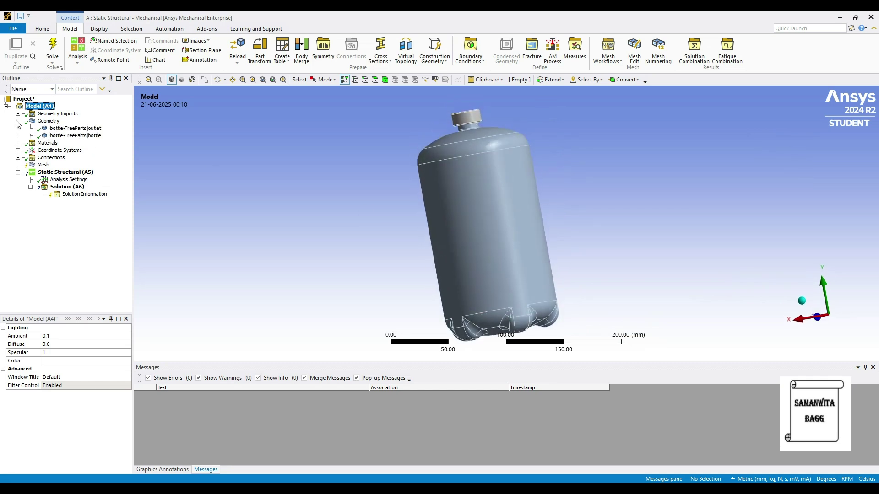
{"action": "left_click", "coordinate": [76, 128]}
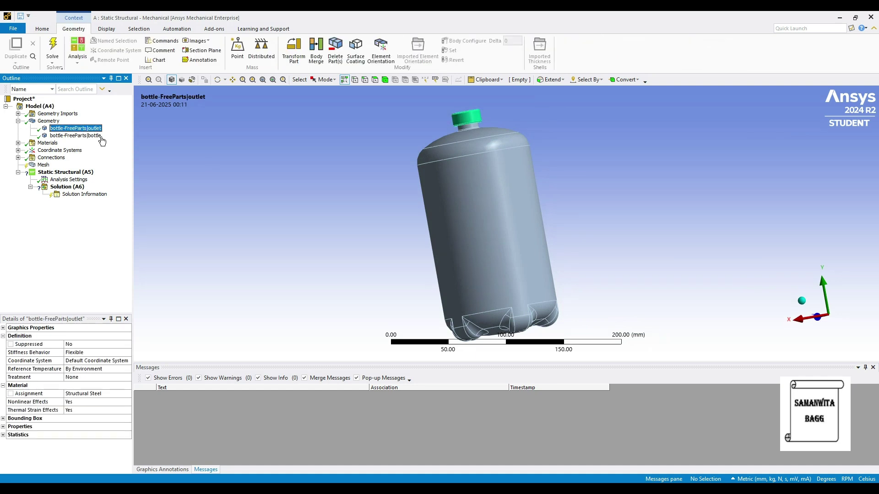
{"action": "left_click", "coordinate": [98, 141]}
{"action": "left_click", "coordinate": [99, 130]}
{"action": "right_click", "coordinate": [100, 130]}
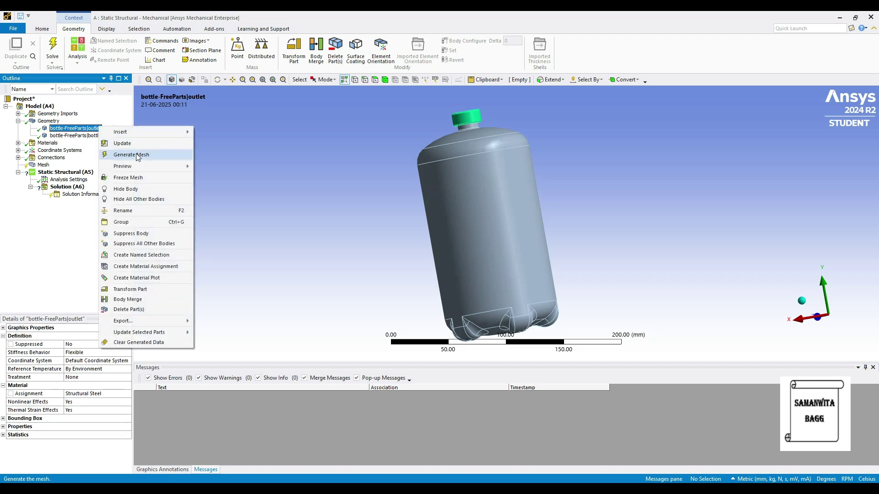
{"action": "left_click", "coordinate": [145, 233]}
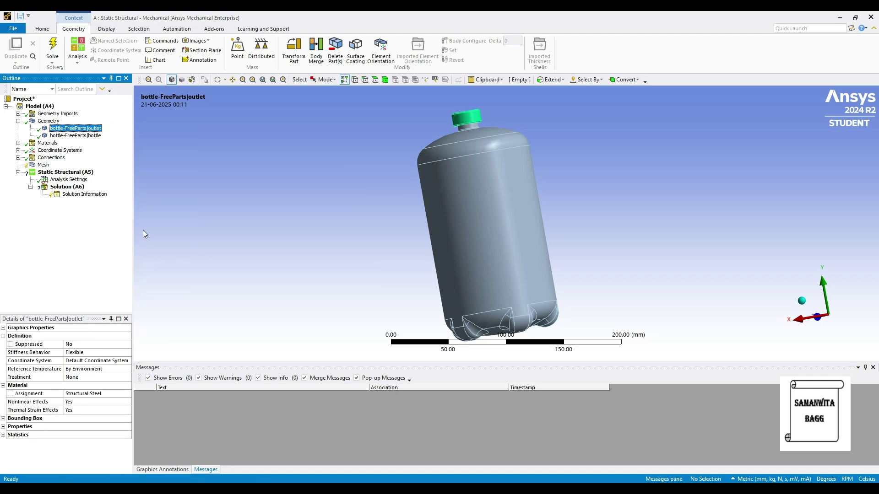
- Assign the PET material to the bottle body
{"action": "left_click", "coordinate": [98, 137]}
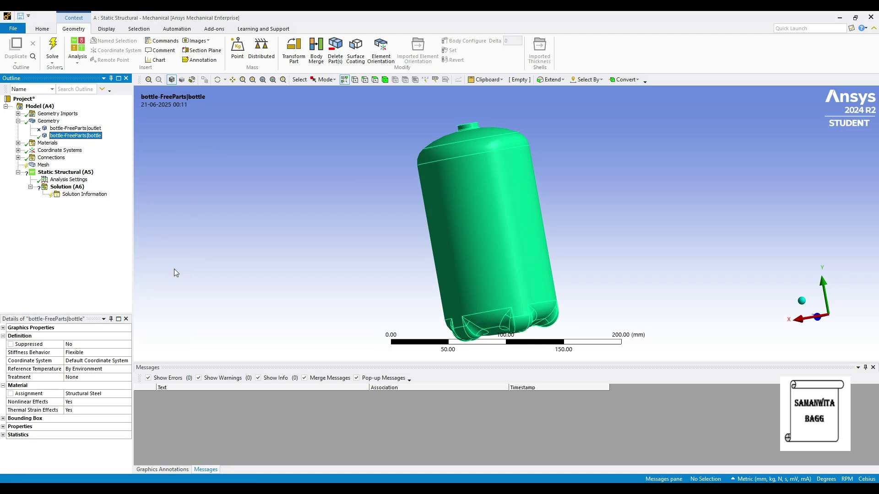
{"action": "left_click", "coordinate": [120, 394]}
{"action": "left_click", "coordinate": [127, 394]}
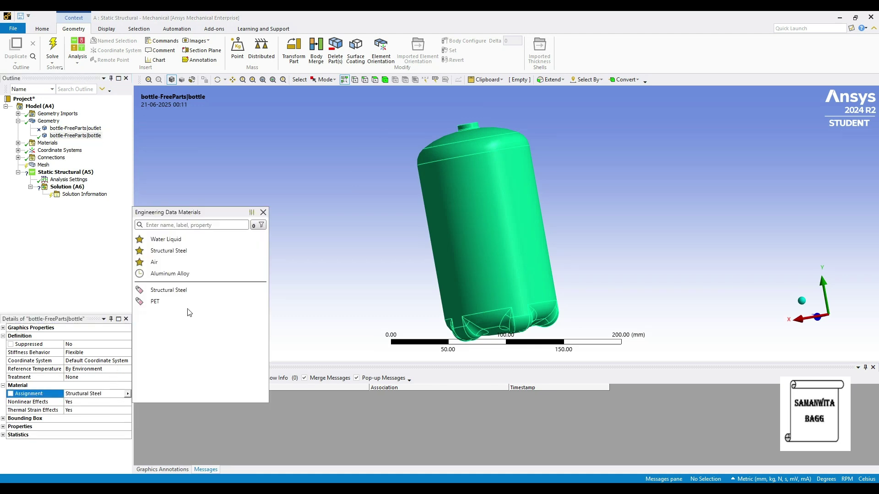
{"action": "left_click", "coordinate": [204, 302]}
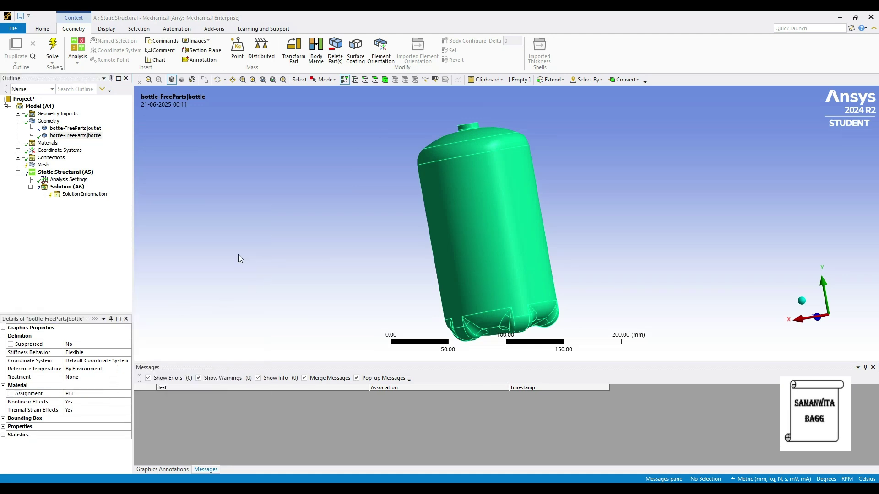
- Generate the mesh for the bottle with the default settings and inspect it
{"action": "left_click", "coordinate": [43, 166]}
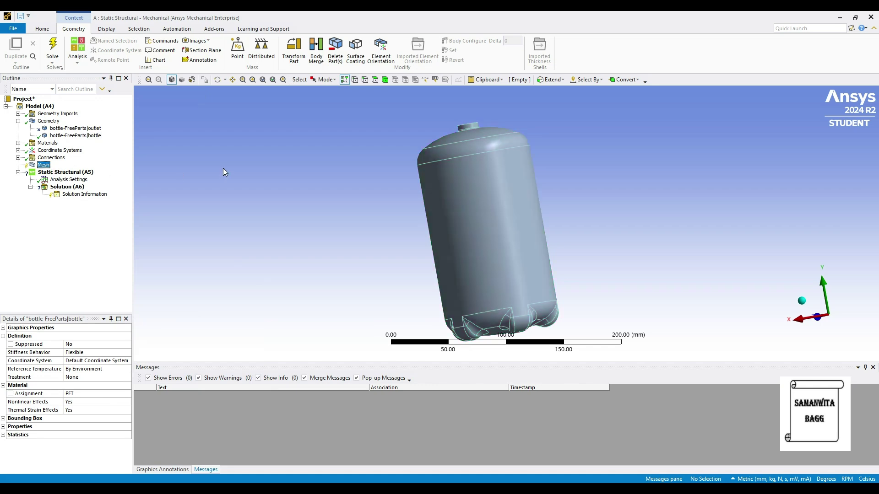
{"action": "left_click", "coordinate": [106, 48]}
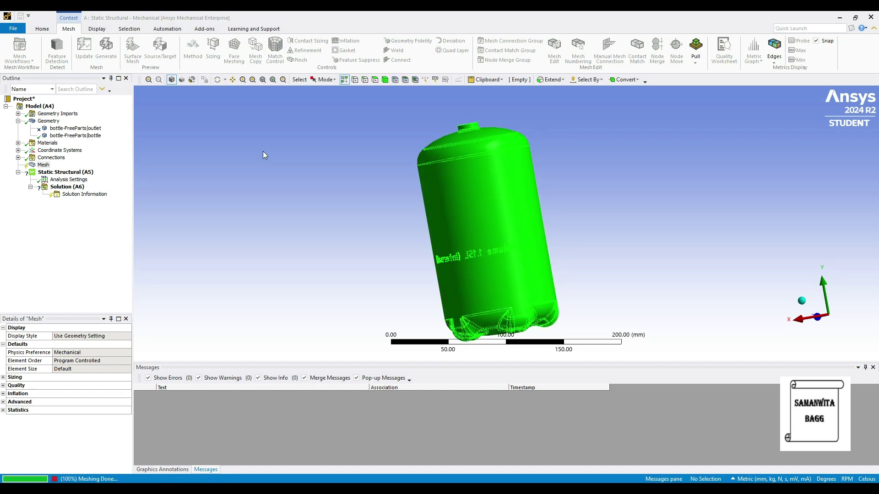
{"action": "middle_click_drag", "start_coordinate": [470, 264], "coordinate": [403, 265]}
{"action": "middle_click_drag", "start_coordinate": [526, 227], "coordinate": [466, 217], "text": "ctrl"}
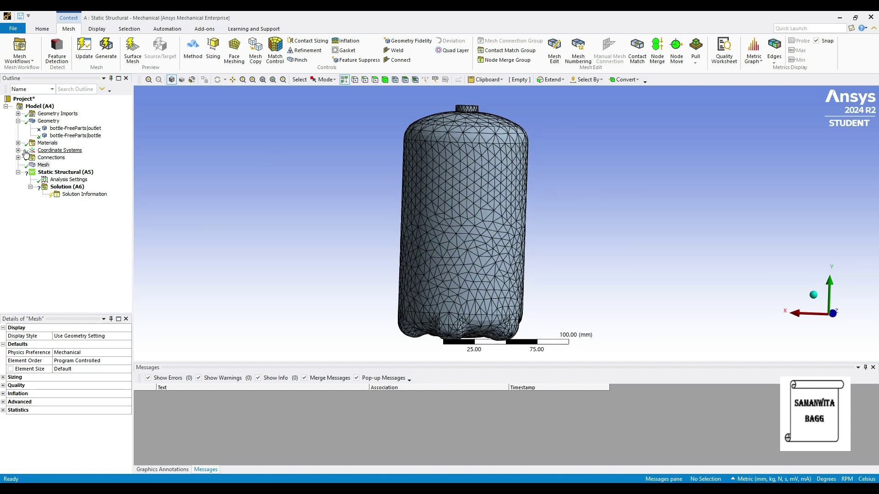
- Insert a Fixed Support in the static structural analysis, scoped to the five foot faces at the bottle's base
{"action": "left_click", "coordinate": [77, 174]}
{"action": "right_click", "coordinate": [77, 173]}
{"action": "mouse_move", "coordinate": [138, 177]}
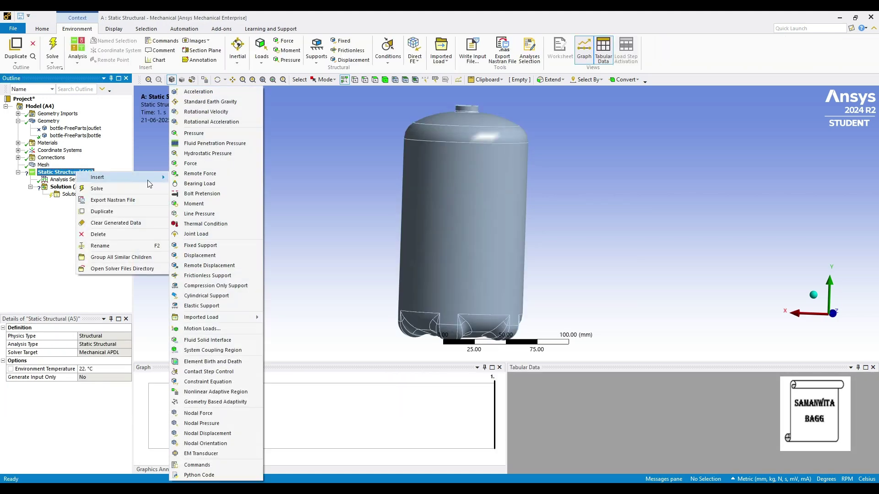
{"action": "left_click", "coordinate": [232, 245]}
{"action": "mouse_move", "coordinate": [471, 254]}
{"action": "middle_mouse_down"}
{"action": "mouse_move", "coordinate": [487, 219]}
{"action": "mouse_move", "coordinate": [469, 238]}
{"action": "middle_mouse_up"}
{"action": "left_click", "coordinate": [459, 252]}
{"action": "left_click", "coordinate": [413, 286], "text": "ctrl"}
{"action": "left_click", "coordinate": [444, 331], "text": "ctrl"}
{"action": "left_click", "coordinate": [503, 326], "text": "ctrl"}
{"action": "left_click", "coordinate": [512, 279], "text": "ctrl"}
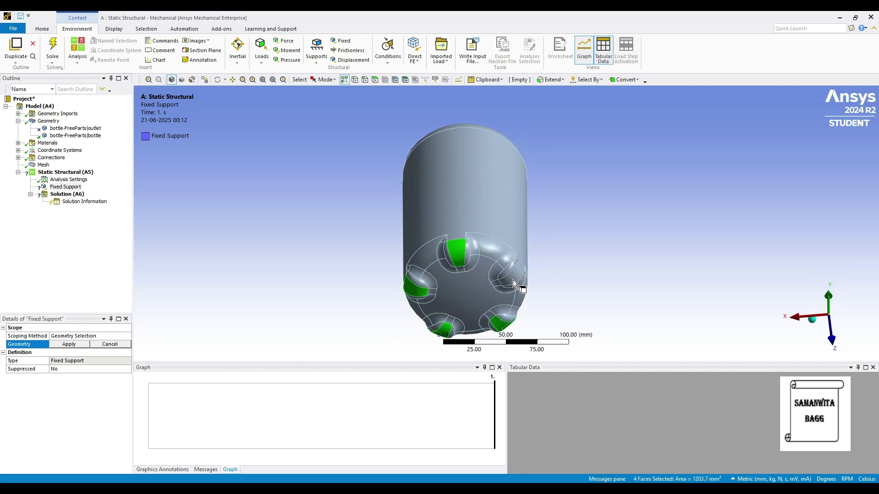
{"action": "left_click", "coordinate": [65, 345]}
- Add a Pressure load of 1 MPa, normal to the bottle's large cylindrical wall face
{"action": "middle_click_drag", "start_coordinate": [428, 191], "coordinate": [471, 242]}
{"action": "right_click", "coordinate": [74, 173]}
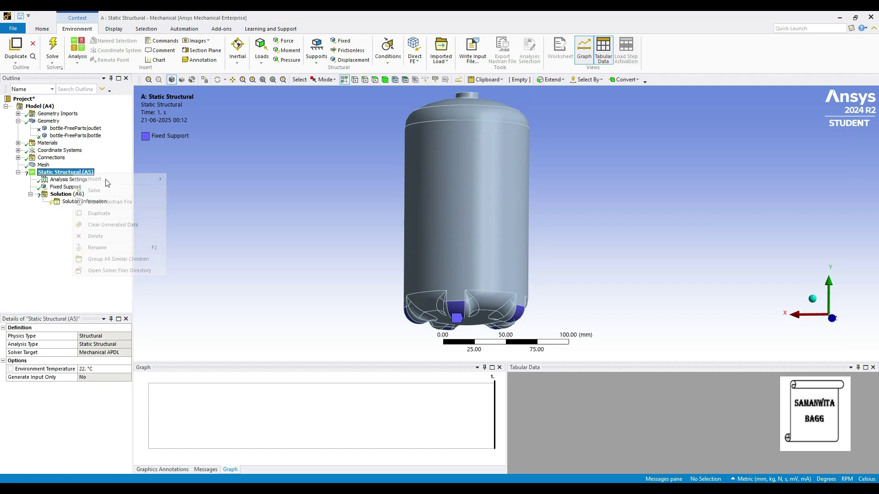
{"action": "mouse_move", "coordinate": [108, 180]}
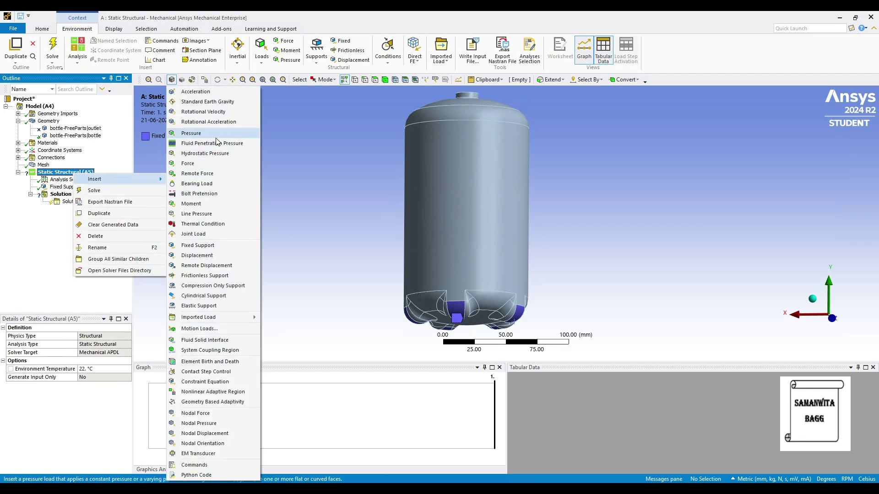
{"action": "left_click", "coordinate": [216, 137]}
{"action": "left_click", "coordinate": [468, 182]}
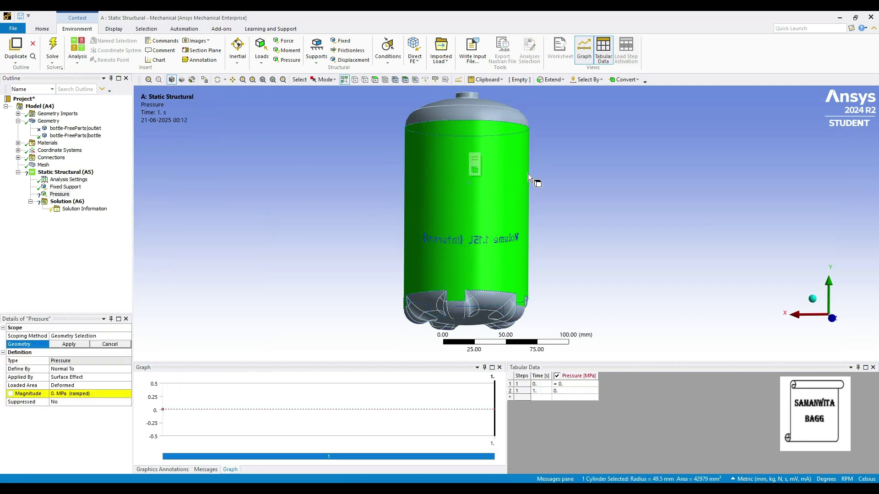
{"action": "left_click", "coordinate": [66, 344]}
{"action": "left_click", "coordinate": [68, 393]}
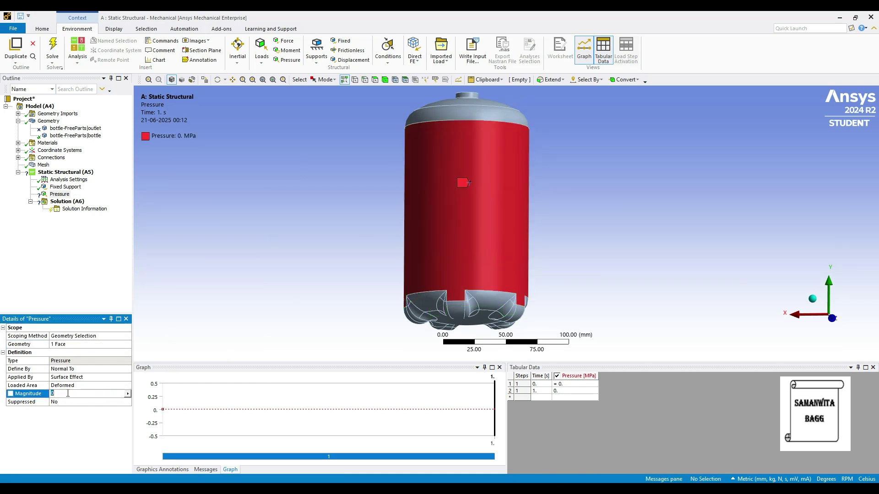
{"action": "key", "text": "Return"}
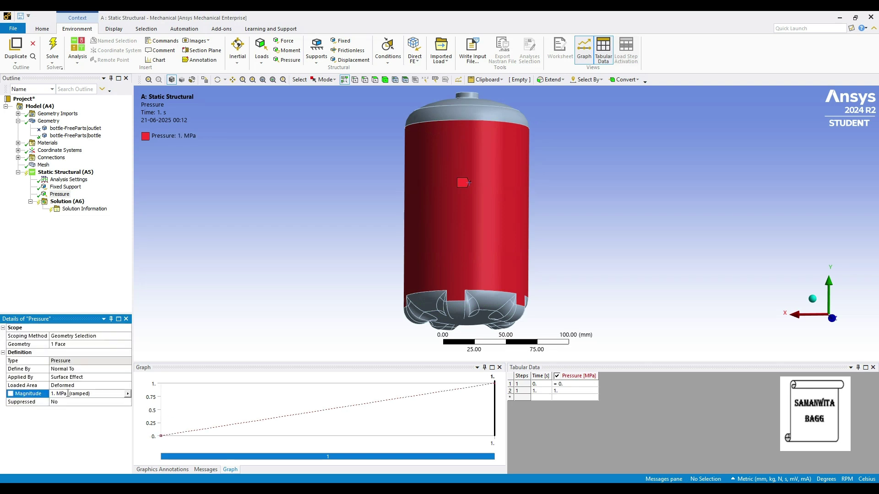
- Add Total Deformation and X-axis Directional Deformation results for all bodies to the solution
{"action": "right_click", "coordinate": [81, 204]}
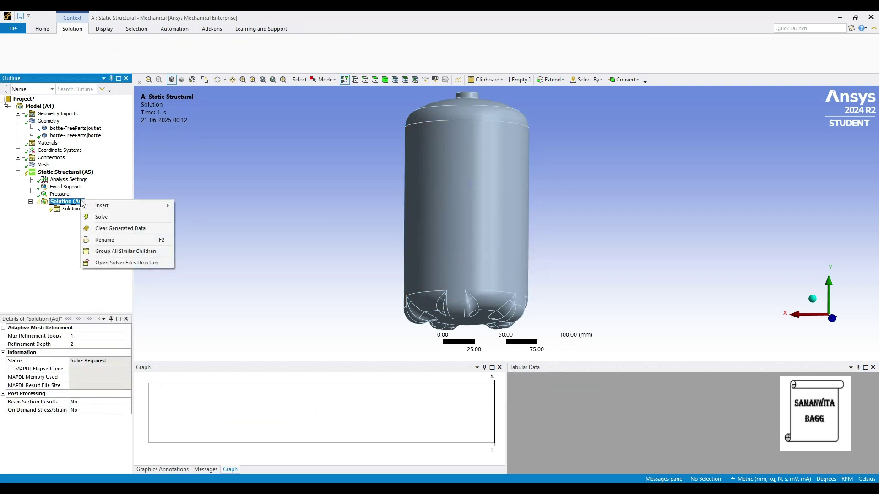
{"action": "mouse_move", "coordinate": [129, 205]}
{"action": "mouse_move", "coordinate": [217, 212]}
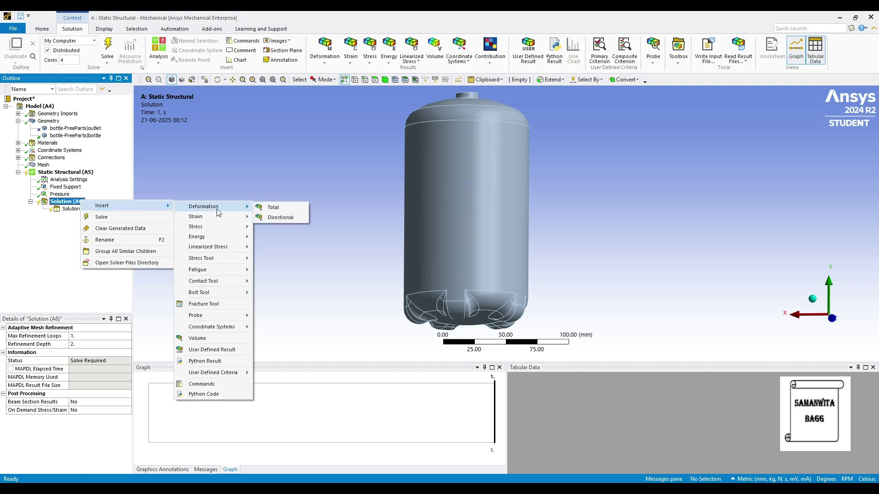
{"action": "left_click", "coordinate": [299, 209]}
{"action": "right_click", "coordinate": [80, 205]}
{"action": "mouse_move", "coordinate": [131, 208]}
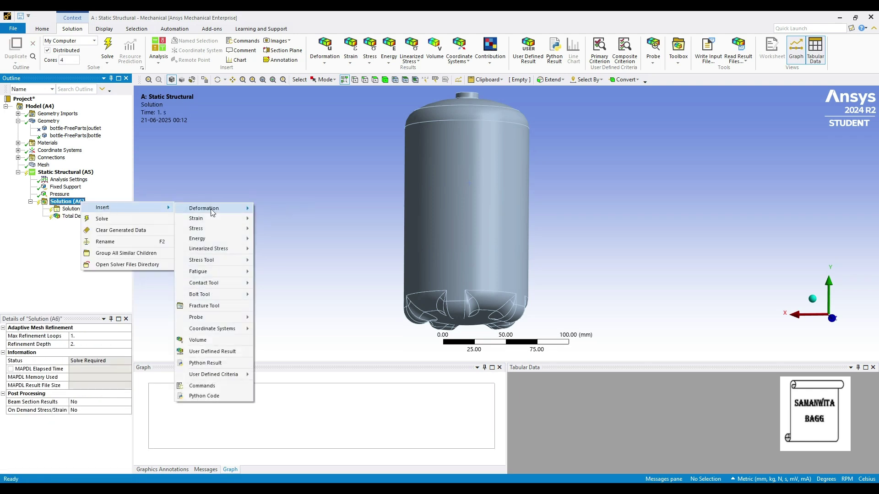
{"action": "mouse_move", "coordinate": [215, 209]}
{"action": "left_click", "coordinate": [281, 219]}
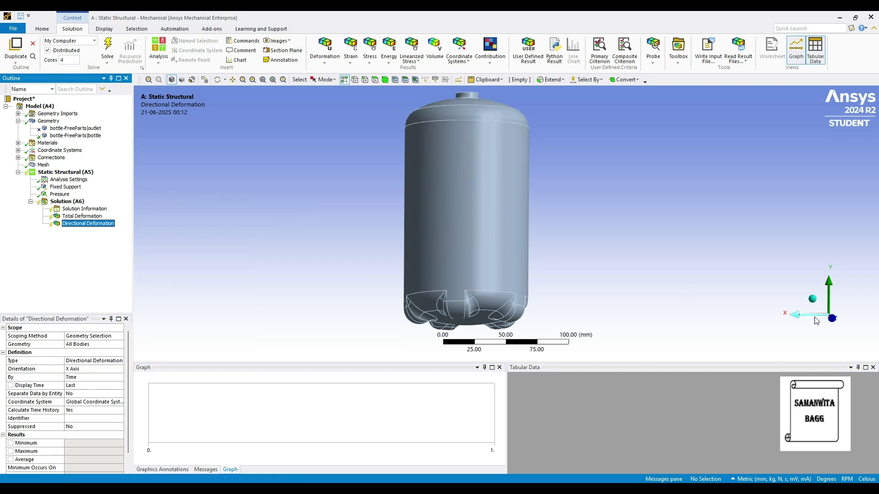
{"action": "middle_click_drag", "start_coordinate": [780, 325], "coordinate": [755, 349]}
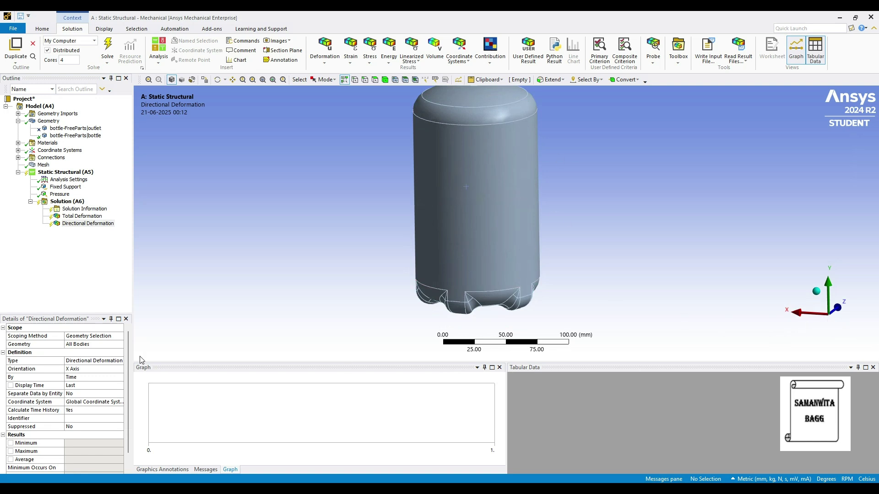
- Add equivalent (von-Mises) elastic strain and equivalent (von-Mises) stress results to the solution
{"action": "right_click", "coordinate": [76, 202]}
{"action": "mouse_move", "coordinate": [119, 206]}
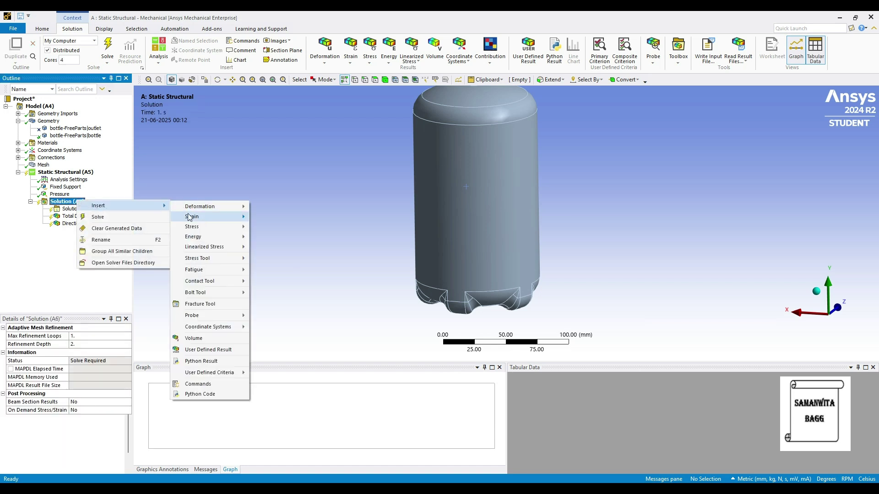
{"action": "mouse_move", "coordinate": [201, 217]}
{"action": "left_click", "coordinate": [290, 217]}
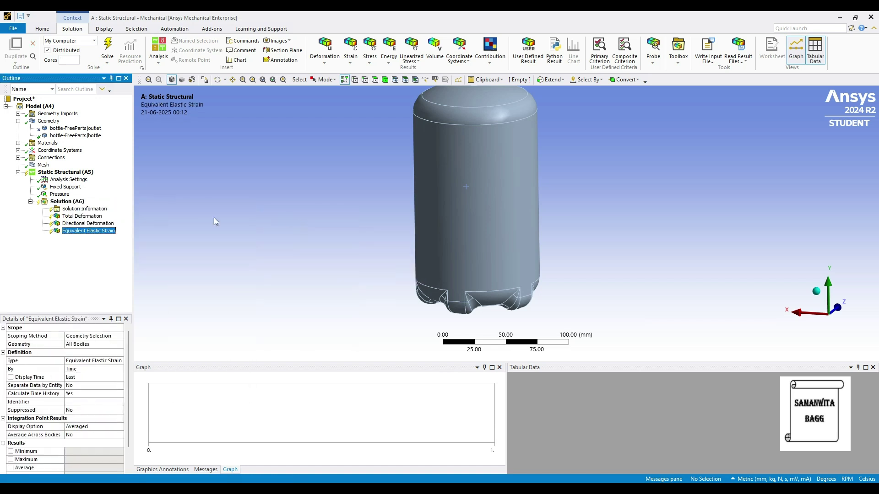
{"action": "right_click", "coordinate": [82, 201]}
{"action": "mouse_move", "coordinate": [106, 207]}
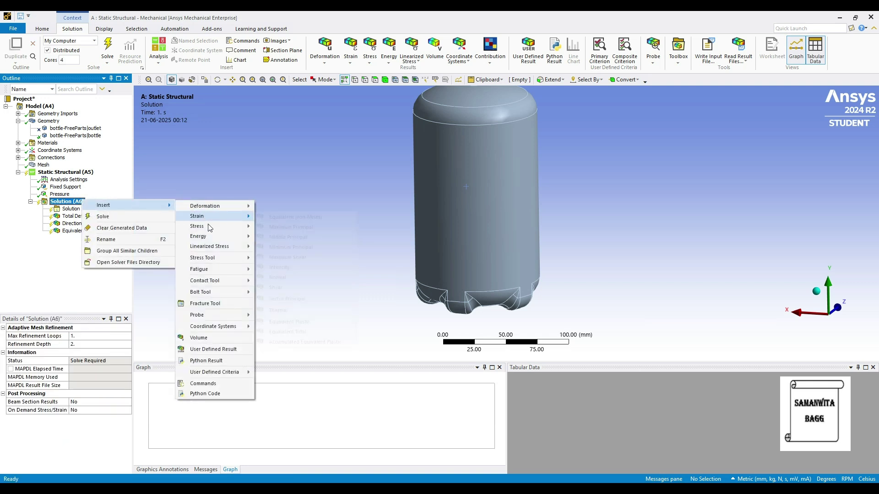
{"action": "mouse_move", "coordinate": [207, 227]}
{"action": "left_click", "coordinate": [264, 228]}
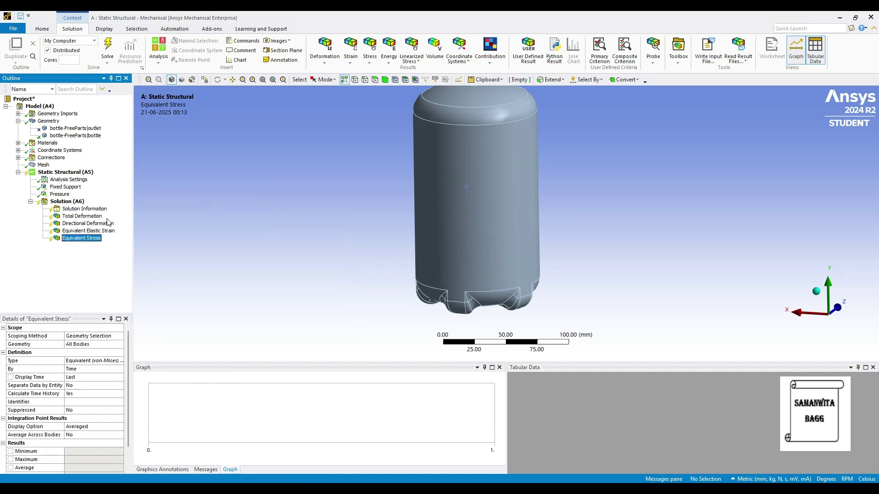
- Add a second Directional Deformation result to the solution and set its orientation to the Y axis
{"action": "right_click", "coordinate": [66, 202]}
{"action": "mouse_move", "coordinate": [87, 207]}
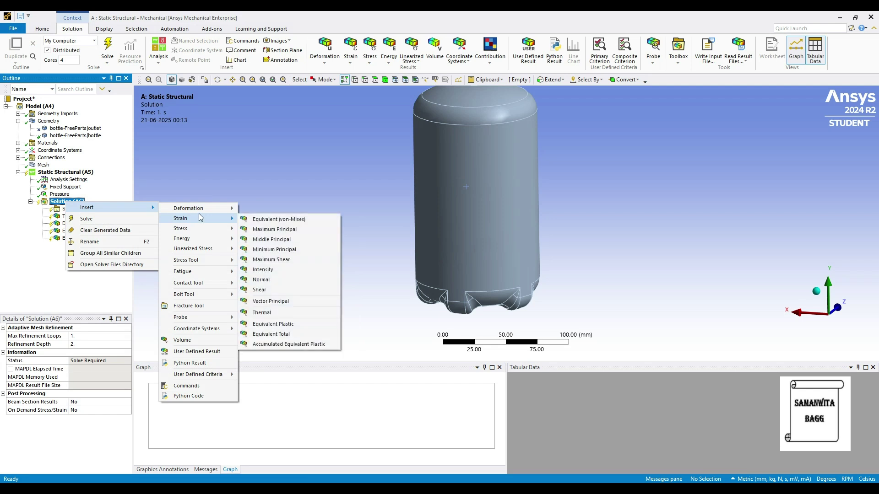
{"action": "mouse_move", "coordinate": [210, 213]}
{"action": "left_click", "coordinate": [271, 219]}
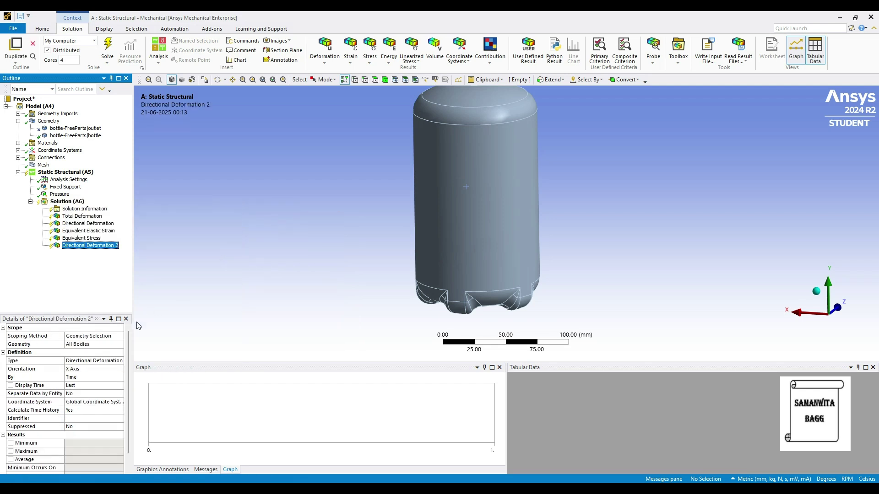
{"action": "left_click", "coordinate": [101, 369]}
{"action": "left_click", "coordinate": [119, 369]}
{"action": "left_click", "coordinate": [93, 384]}
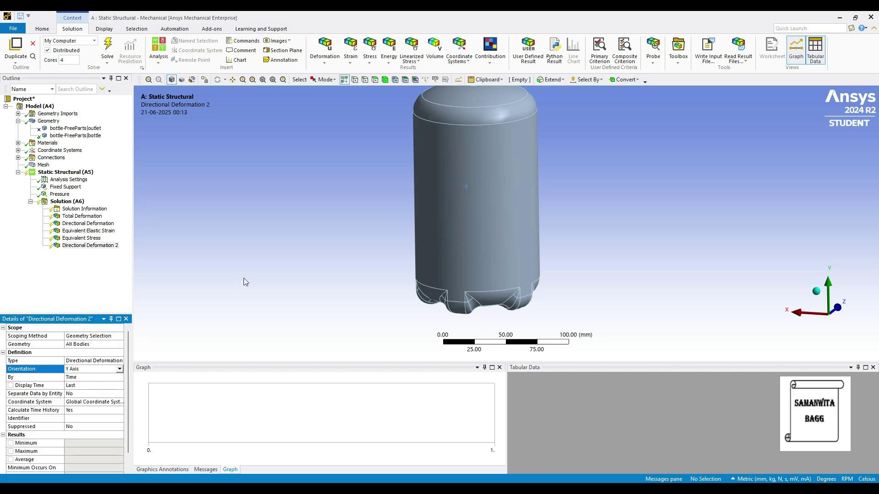
- Solve the static structural analysis and animate the bottle's Total Deformation result
{"action": "left_click", "coordinate": [69, 201]}
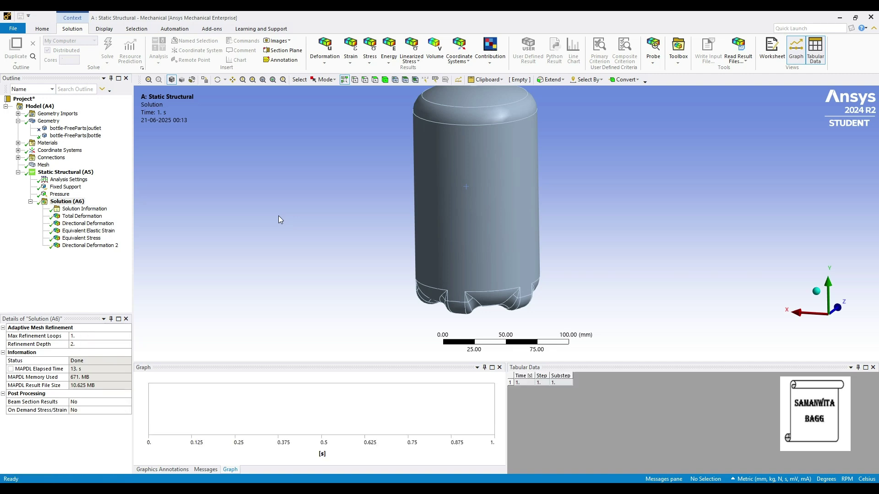
{"action": "left_click", "coordinate": [86, 216]}
{"action": "scroll", "coordinate": [361, 178], "scroll_direction": "down", "scroll_amount": 1}
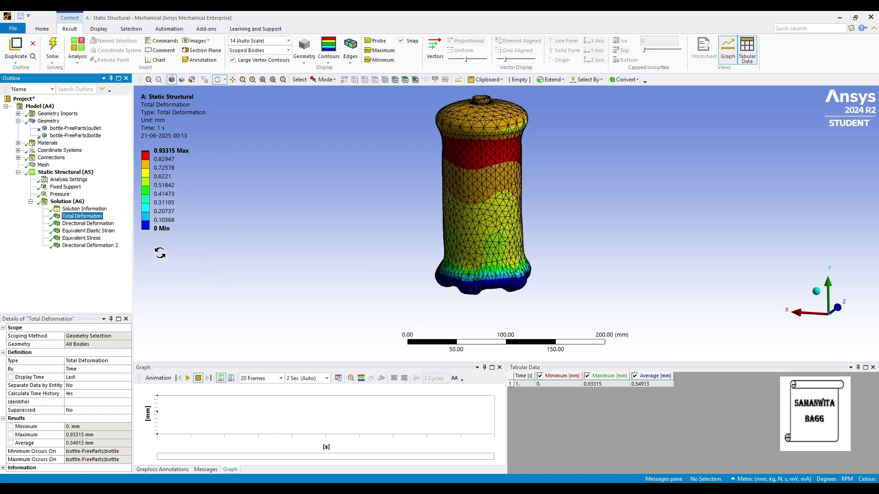
{"action": "left_click", "coordinate": [188, 378]}
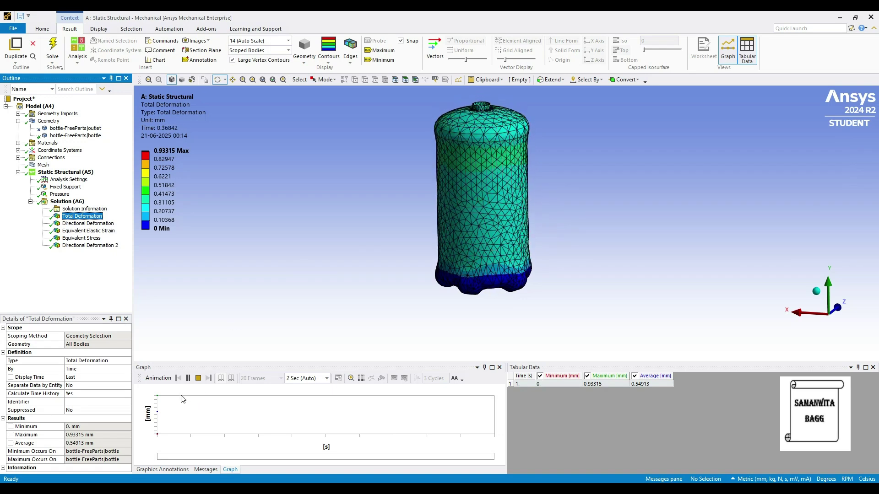
{"action": "left_click", "coordinate": [188, 378]}
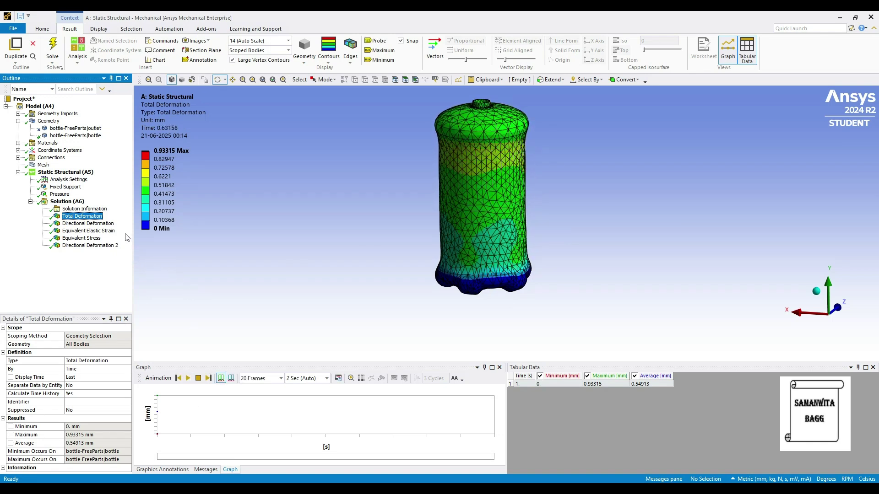
- Display the X-axis Directional Deformation without mesh edges and animate it while viewing the bottle from different sides
{"action": "left_click", "coordinate": [88, 224]}
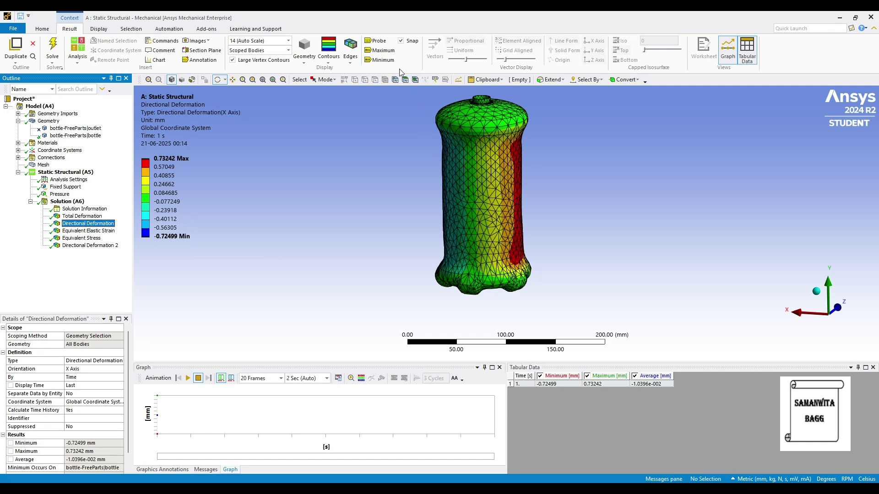
{"action": "left_click", "coordinate": [351, 61]}
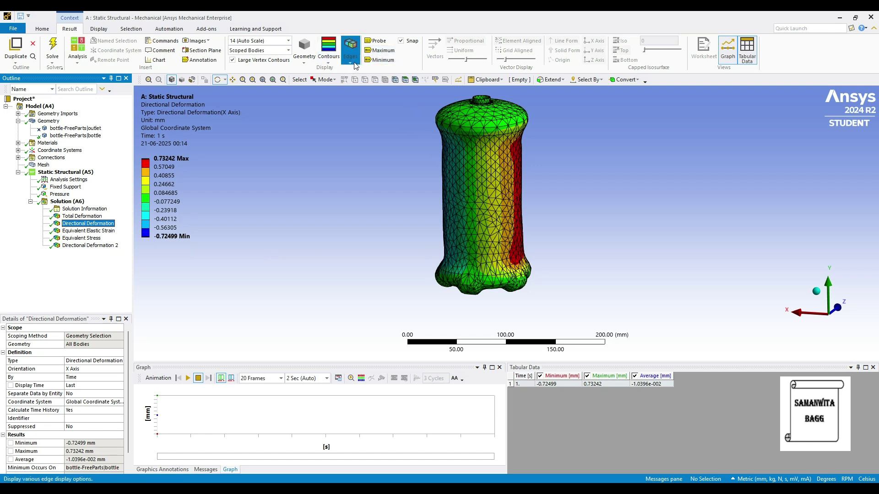
{"action": "left_click", "coordinate": [357, 71]}
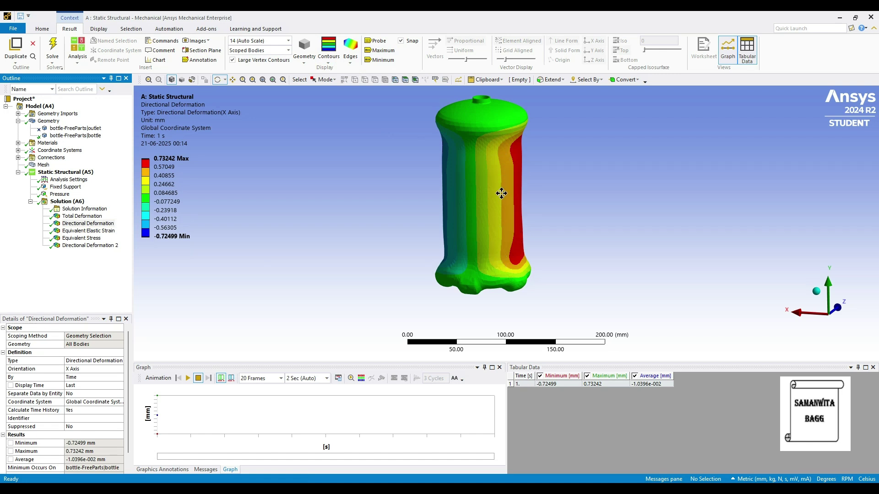
{"action": "middle_click_drag", "start_coordinate": [501, 192], "coordinate": [477, 210], "text": "ctrl"}
{"action": "left_click", "coordinate": [188, 378]}
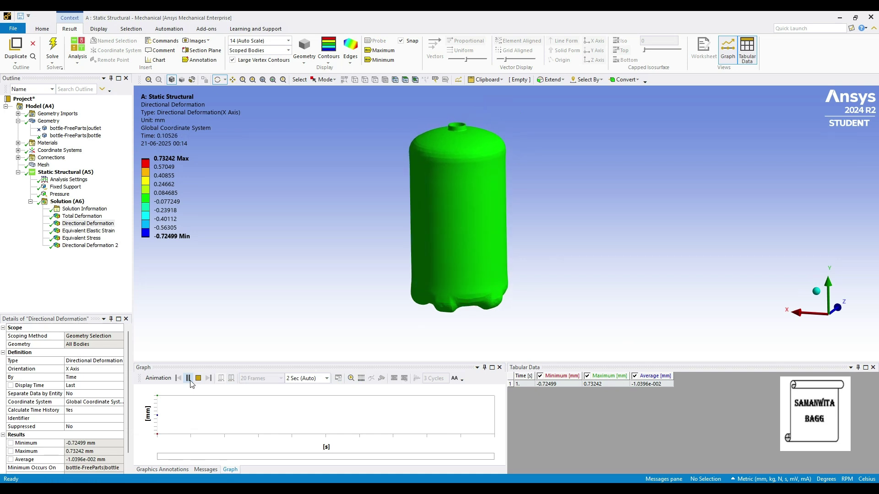
{"action": "left_click_drag", "start_coordinate": [473, 239], "coordinate": [427, 240]}
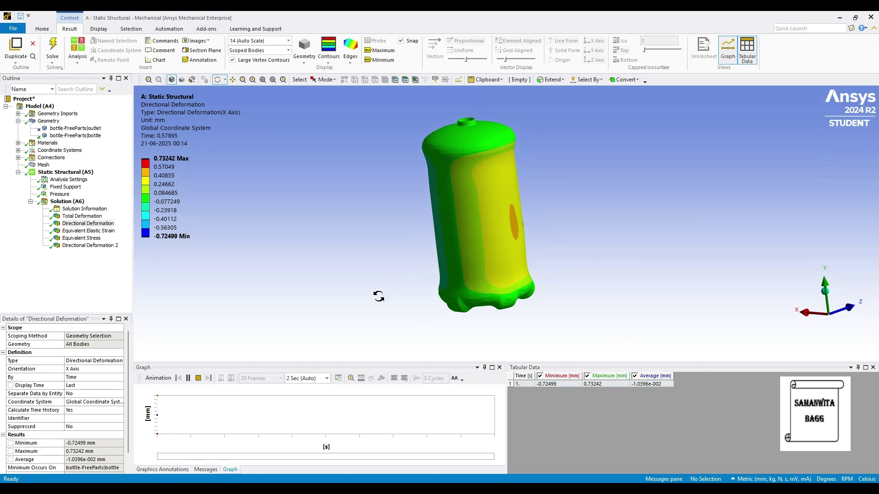
{"action": "left_click", "coordinate": [198, 379]}
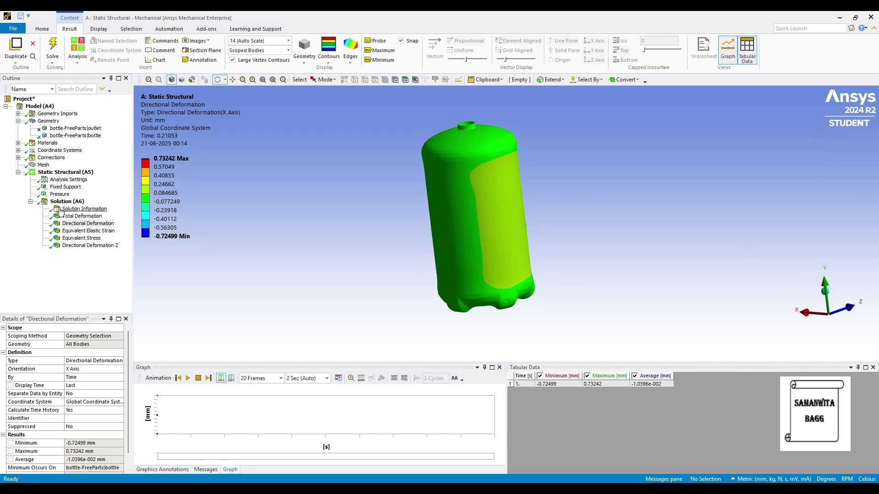
- Display the Equivalent Elastic Strain with its maximum and minimum location labels turned on, and animate the result
{"action": "left_click", "coordinate": [77, 231]}
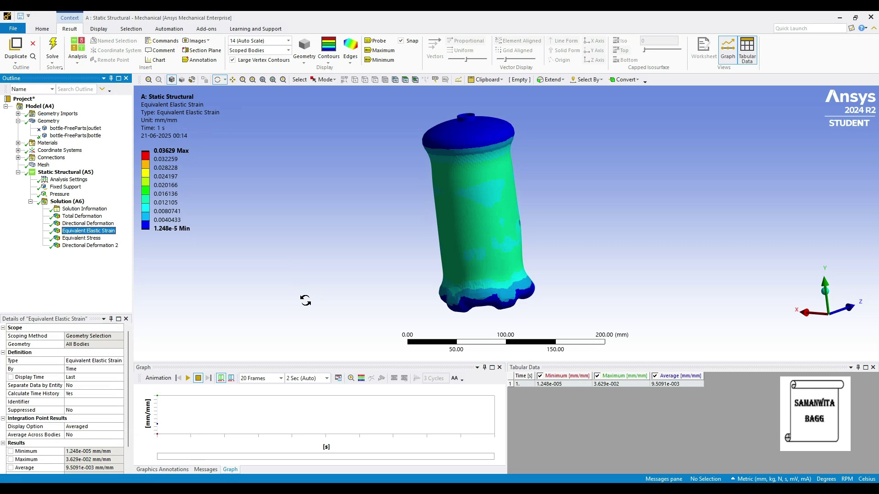
{"action": "left_click_drag", "start_coordinate": [418, 253], "coordinate": [425, 240]}
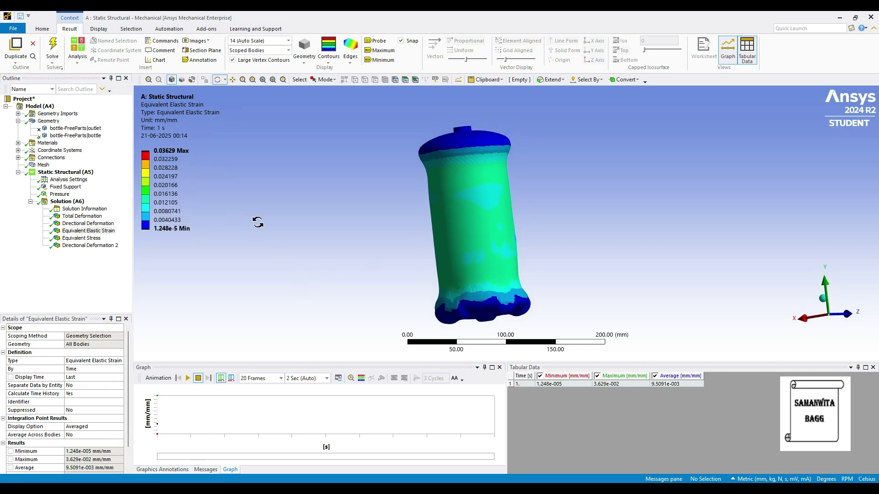
{"action": "left_click_drag", "start_coordinate": [426, 239], "coordinate": [459, 244]}
{"action": "left_click", "coordinate": [380, 50]}
{"action": "left_click", "coordinate": [386, 60]}
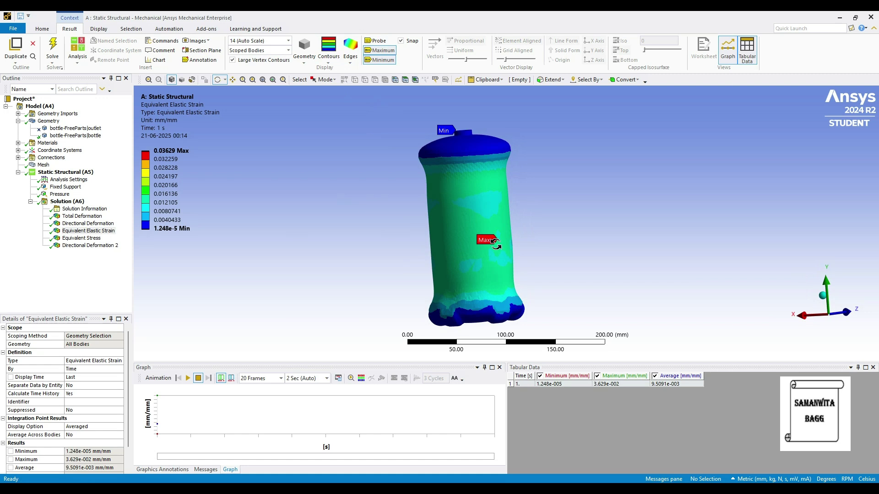
{"action": "scroll", "coordinate": [499, 245], "scroll_direction": "up", "scroll_amount": 3}
{"action": "scroll", "coordinate": [496, 258], "scroll_direction": "down", "scroll_amount": 3}
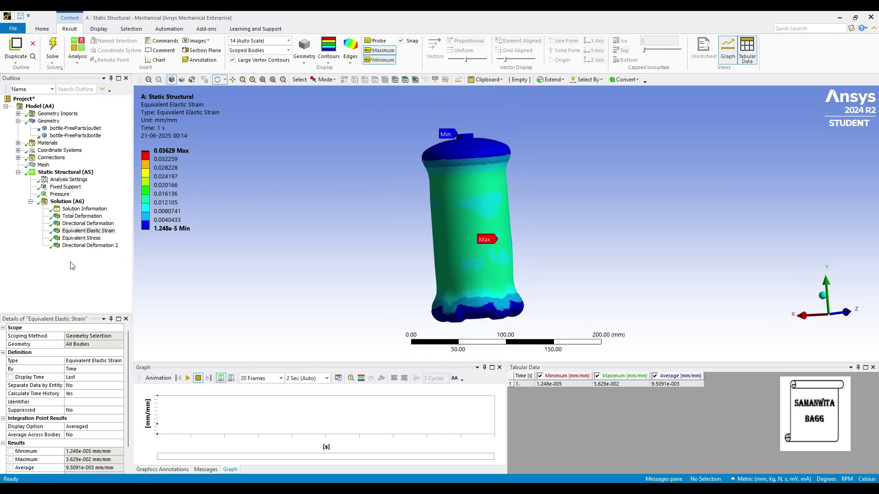
{"action": "left_click", "coordinate": [187, 378]}
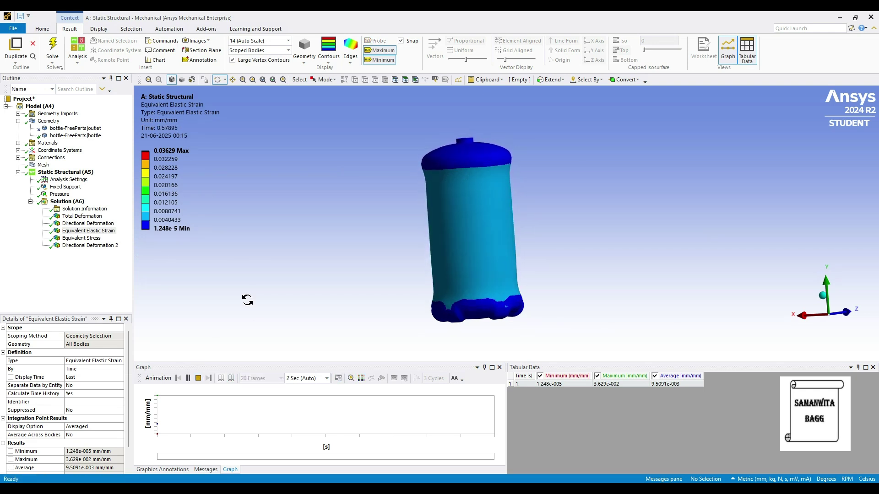
{"action": "left_click", "coordinate": [188, 378]}
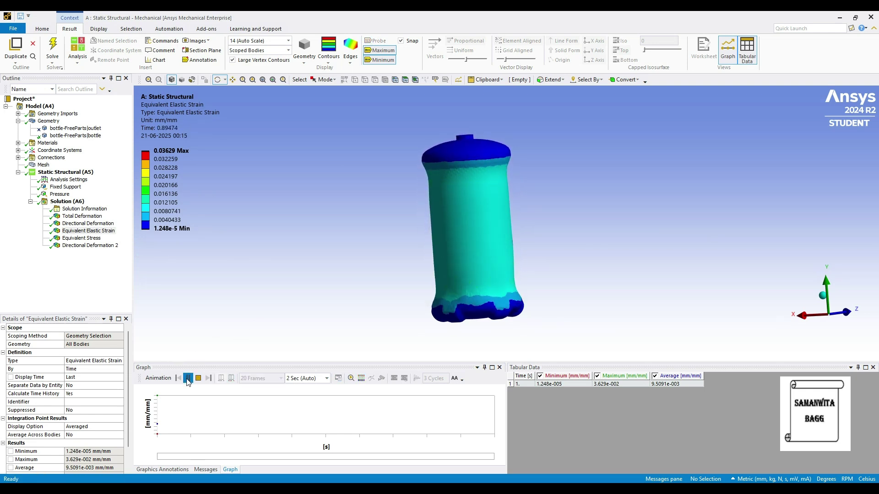
- Review the Equivalent Stress contours and the Y-axis Directional Deformation contours on the bottle
{"action": "left_click", "coordinate": [87, 238]}
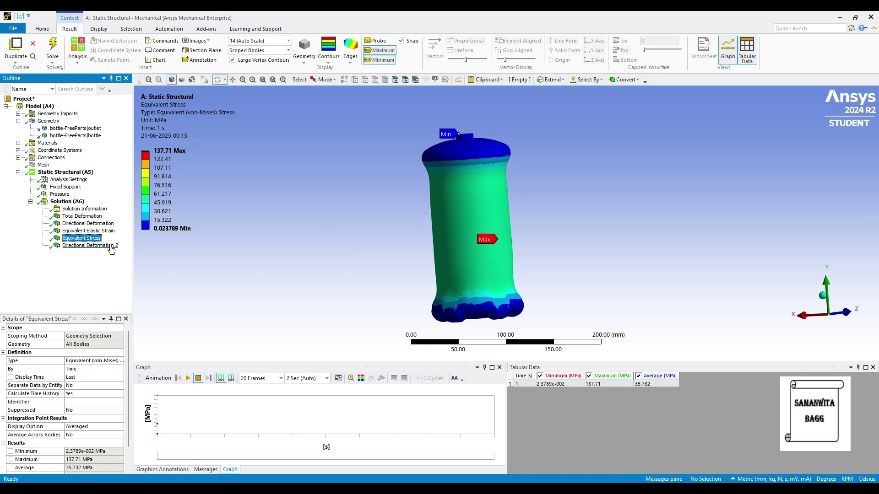
{"action": "left_click", "coordinate": [110, 245]}
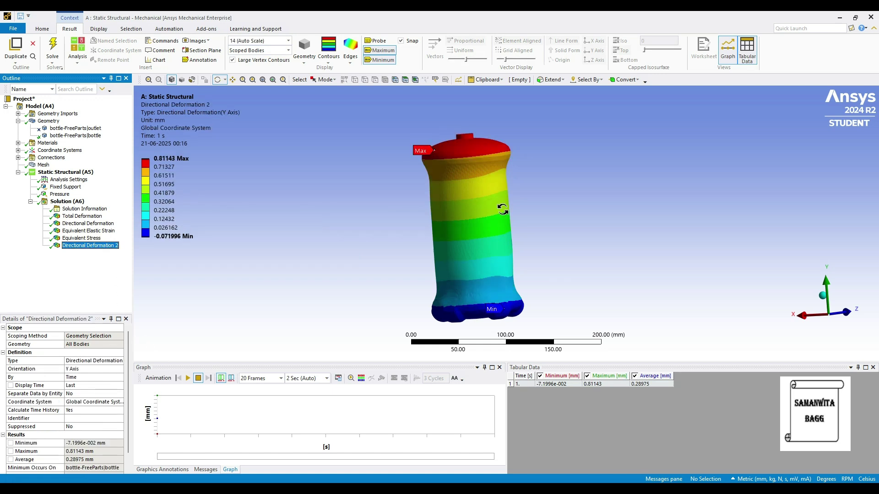
- Animate the Y-axis Directional Deformation on the bottle, pause it, and reselect that result after a brief switch to Equivalent Stress
{"action": "left_click", "coordinate": [188, 378]}
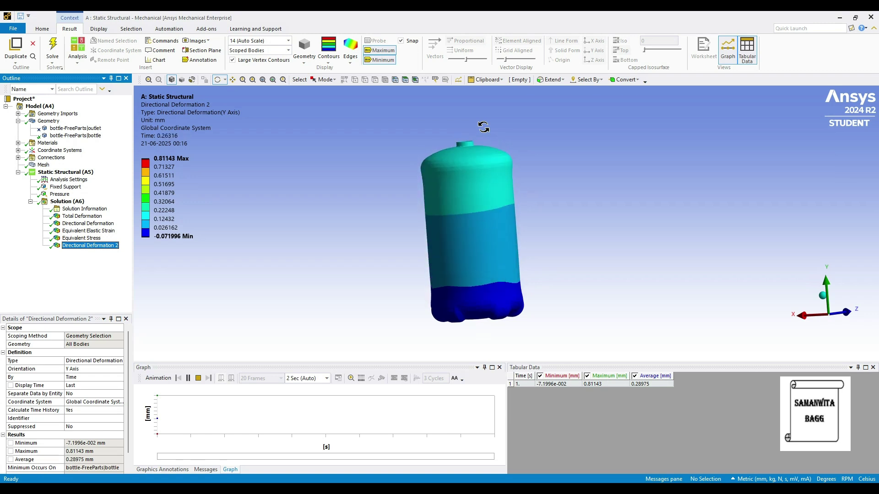
{"action": "left_click", "coordinate": [188, 378]}
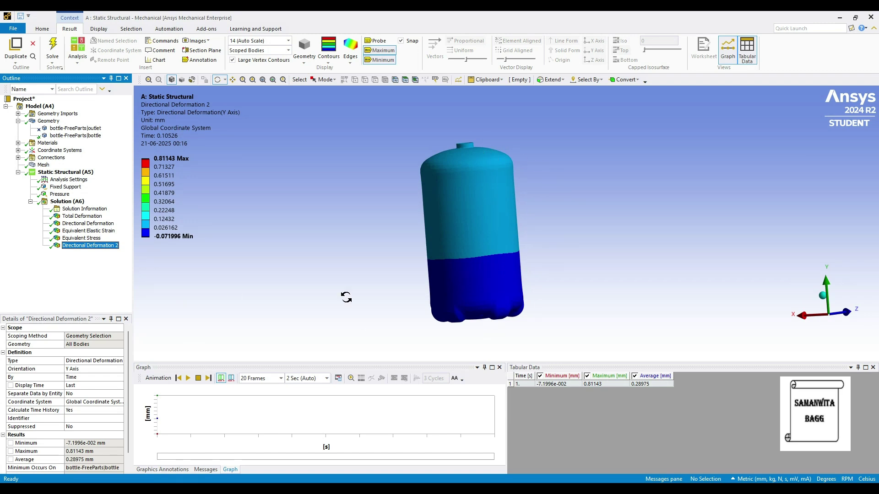
{"action": "left_click", "coordinate": [81, 238]}
{"action": "left_click", "coordinate": [90, 246]}
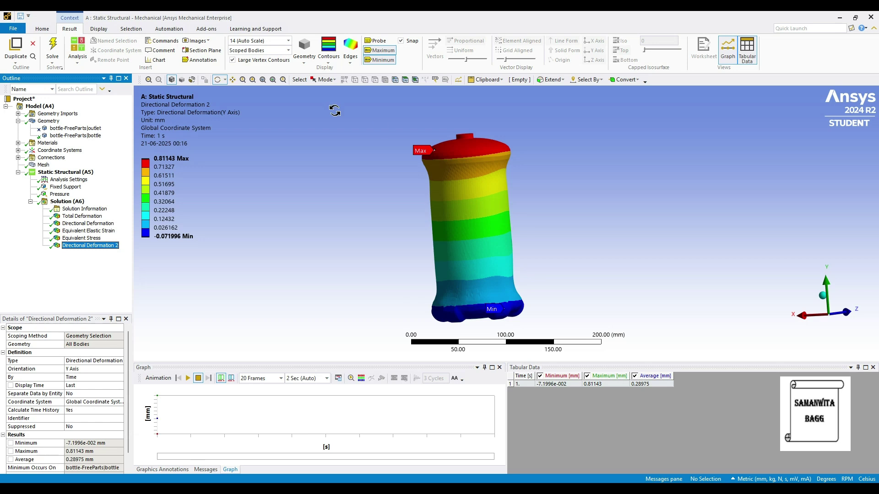
- Preview the Y-axis Directional Deformation with smooth contours, and restore the contour bands display
{"action": "left_click", "coordinate": [329, 53]}
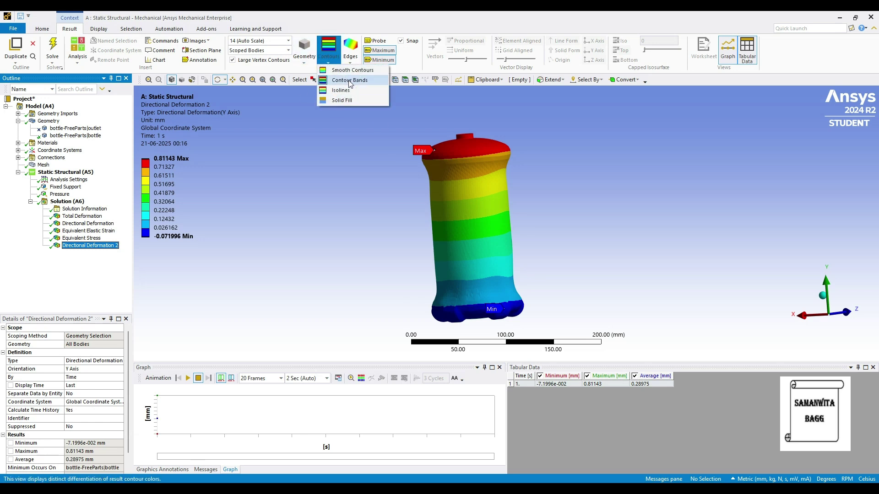
{"action": "left_click", "coordinate": [352, 69]}
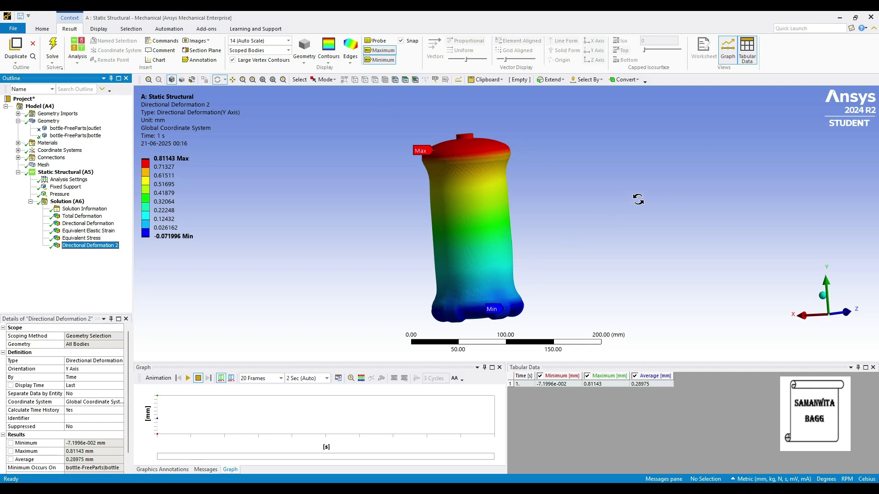
{"action": "left_click", "coordinate": [329, 51]}
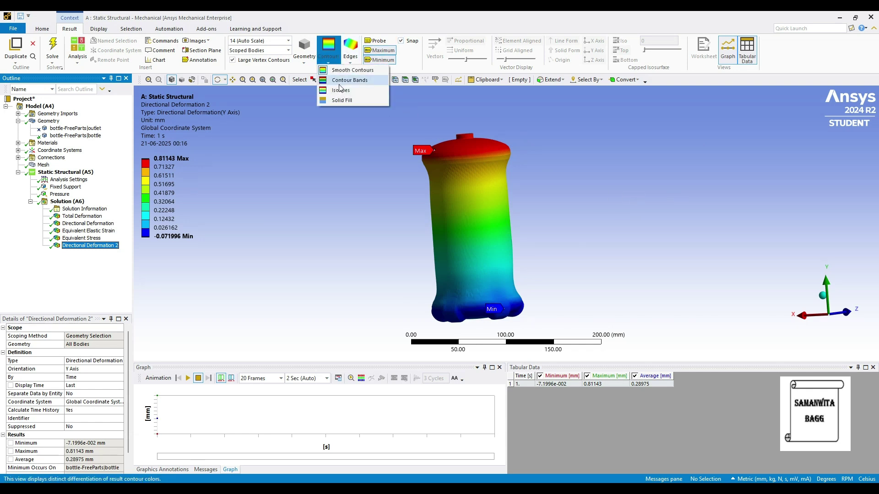
{"action": "left_click", "coordinate": [346, 78]}
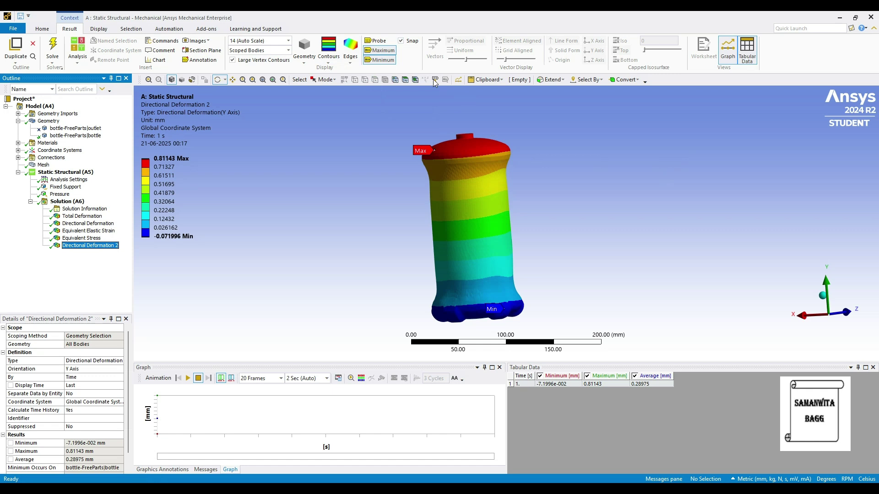
- Hide the maximum and minimum labels and probe the Y-axis deformation at nine points spread over the bottle wall
{"action": "left_click", "coordinate": [385, 53]}
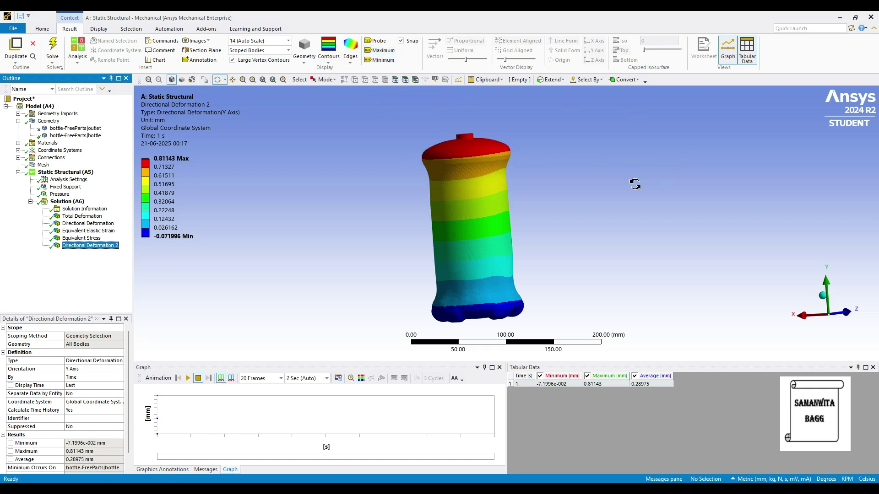
{"action": "left_click", "coordinate": [376, 42]}
{"action": "left_click", "coordinate": [490, 249]}
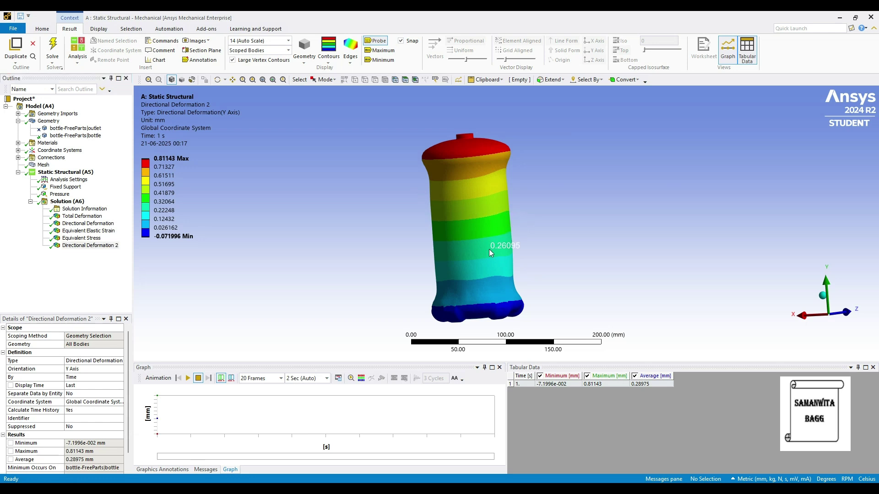
{"action": "left_click", "coordinate": [468, 278]}
{"action": "left_click", "coordinate": [470, 202]}
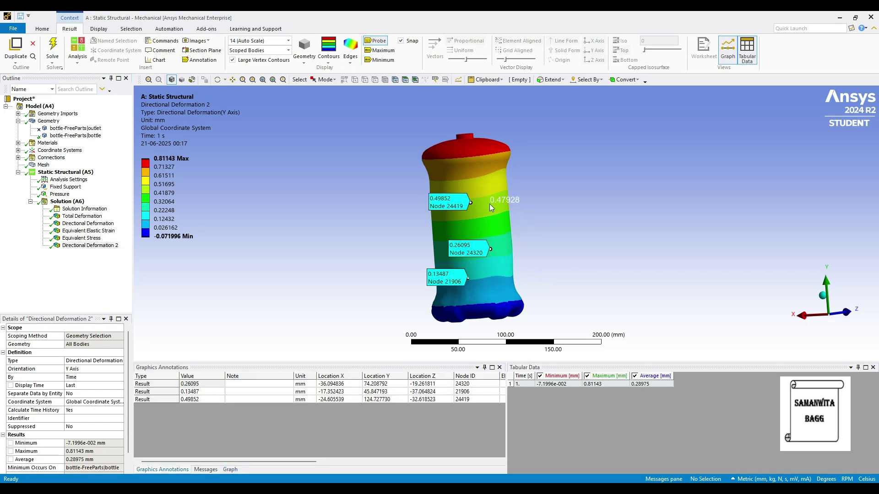
{"action": "left_click", "coordinate": [490, 203]}
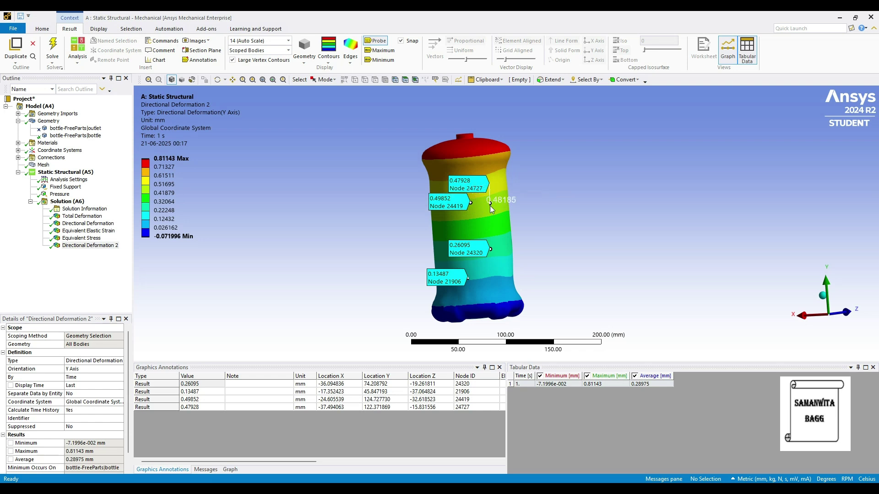
{"action": "left_click", "coordinate": [490, 223]}
{"action": "left_click", "coordinate": [444, 223]}
{"action": "left_click", "coordinate": [495, 251]}
{"action": "left_click", "coordinate": [487, 287]}
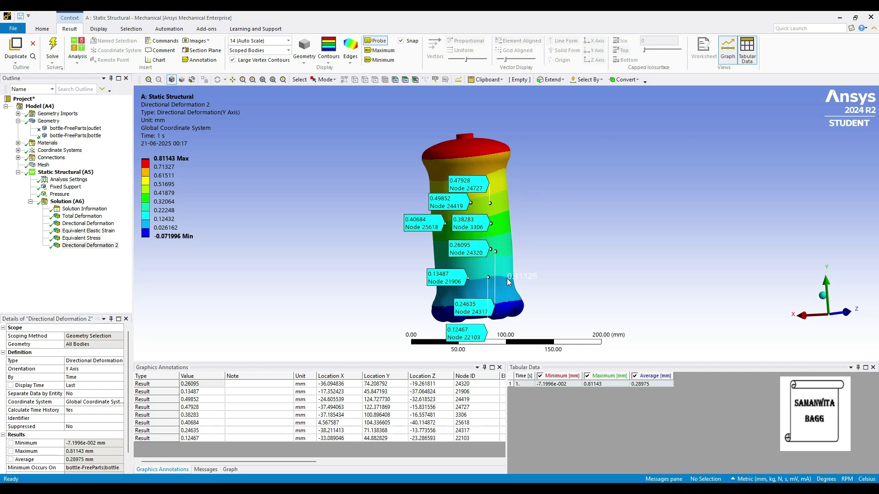
{"action": "left_click", "coordinate": [507, 280]}
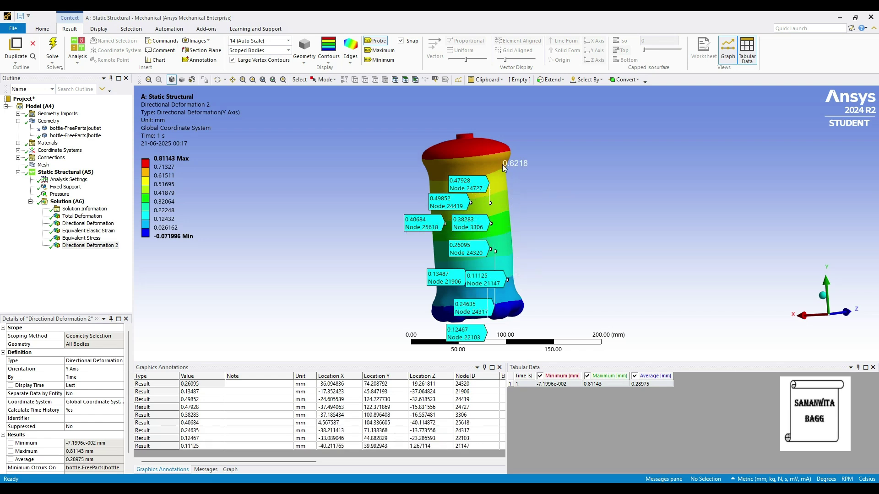
- Delete all probe annotations from the Y-axis Directional Deformation result
{"action": "right_click", "coordinate": [359, 417]}
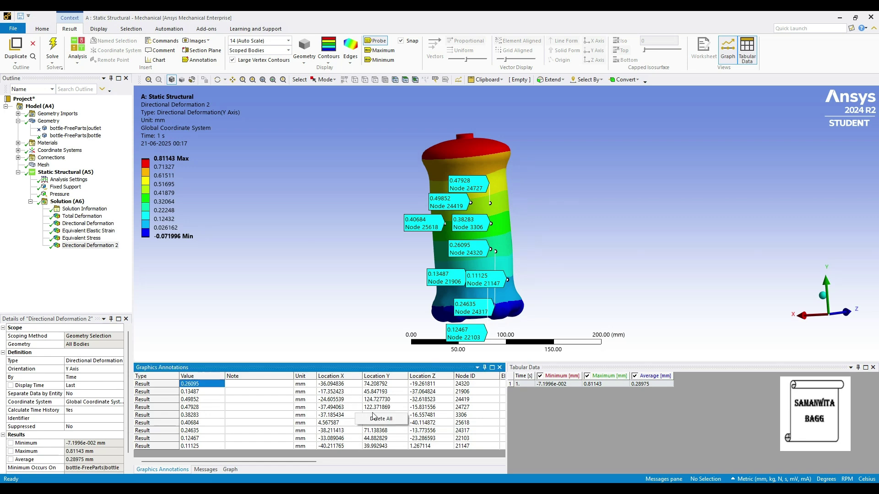
{"action": "left_click", "coordinate": [382, 420]}
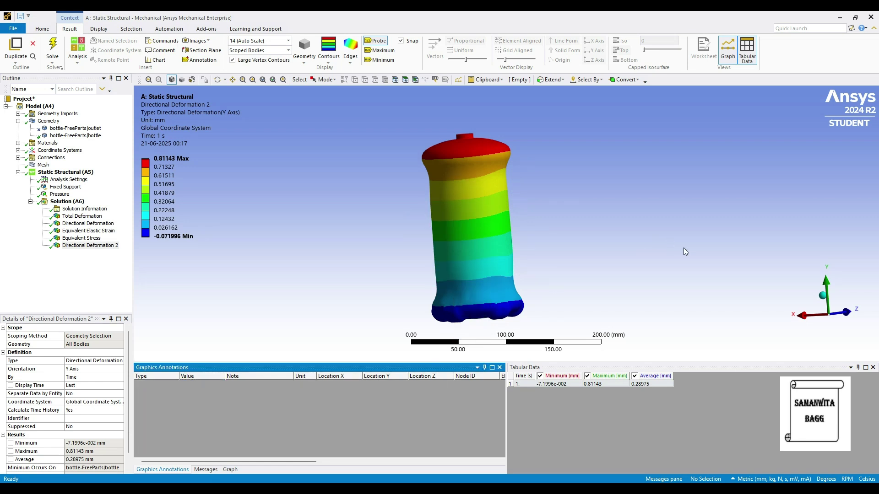